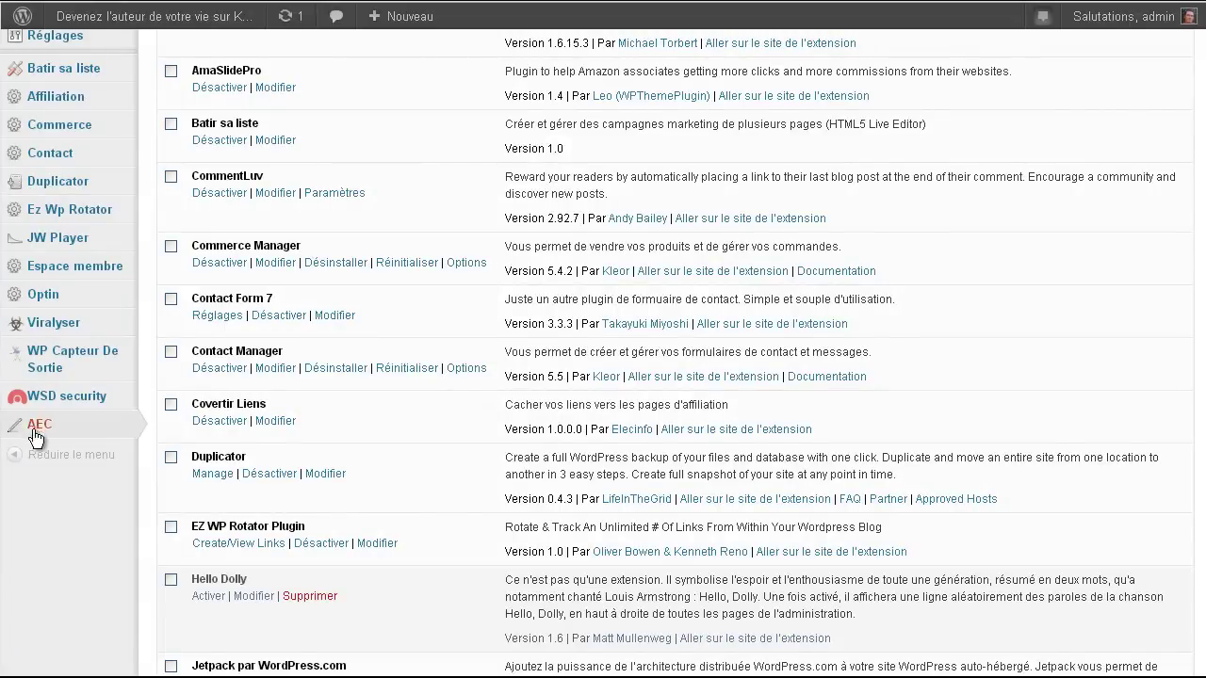
- Find the WP Security Scan plugin in the list of installed extensions
scroll(350, 403, "down", 2)
scroll(236, 570, "down", 10)
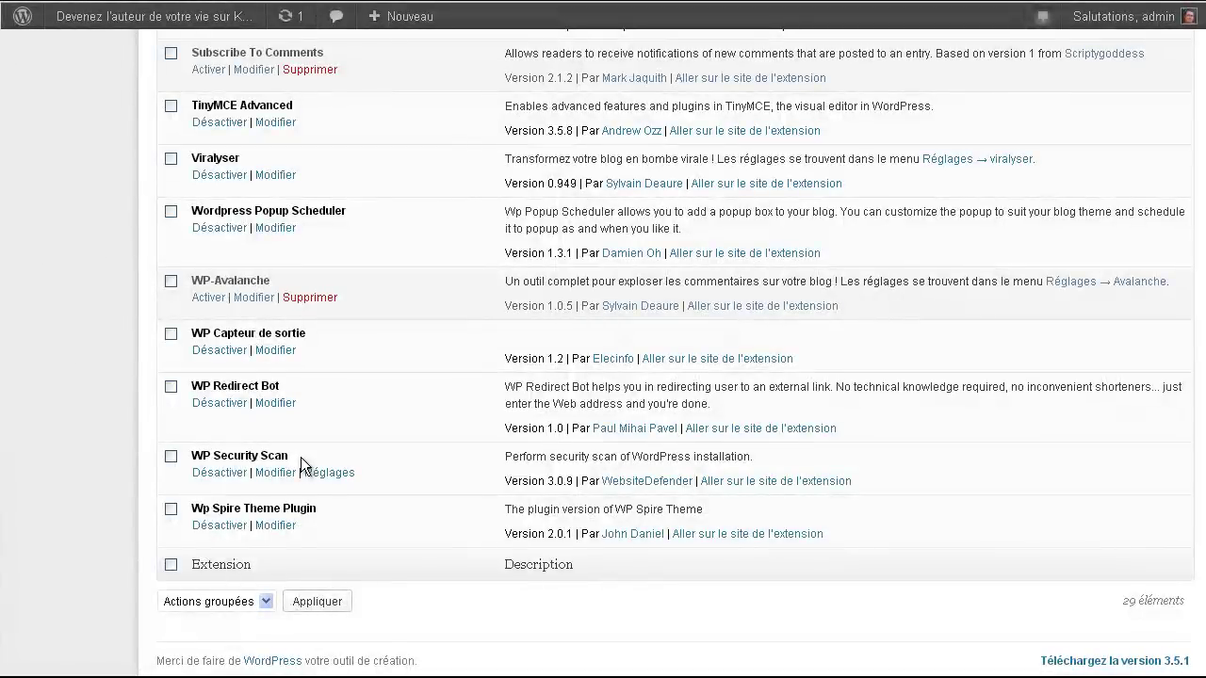
scroll(301, 457, "up", 15)
scroll(363, 444, "down", 4)
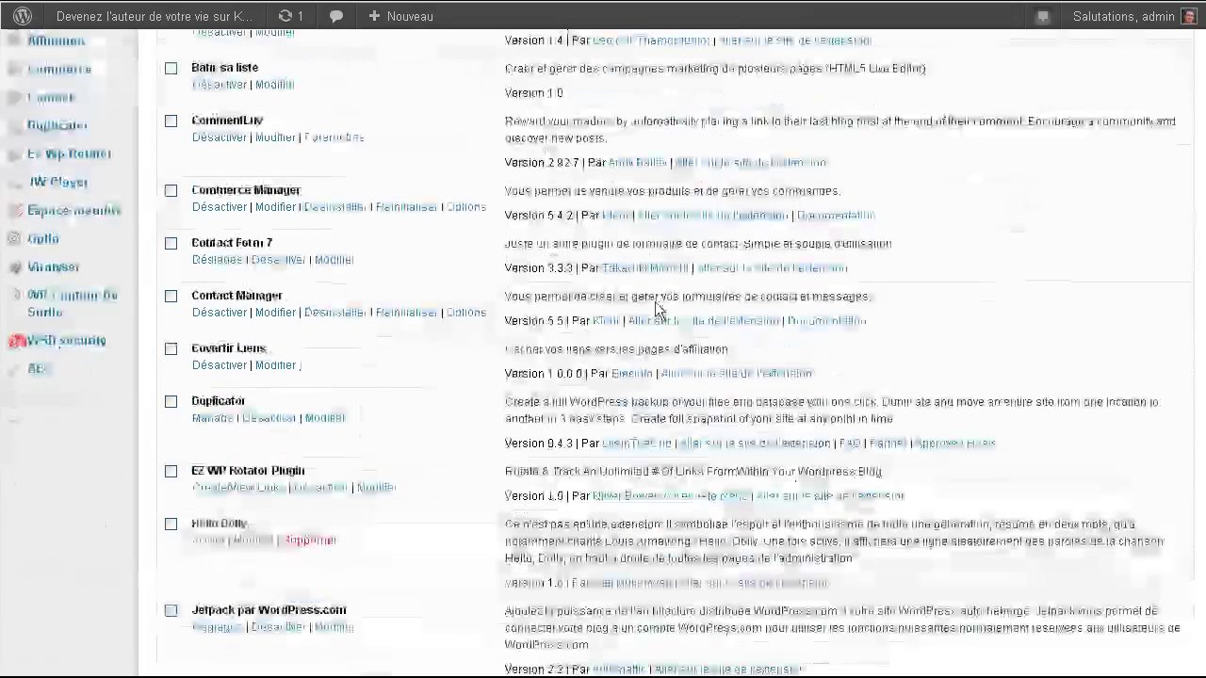
- Open the WSD security overview page and review the initial scan, the system information and the WebsiteDefender sign-up section
mouse_move(37, 341)
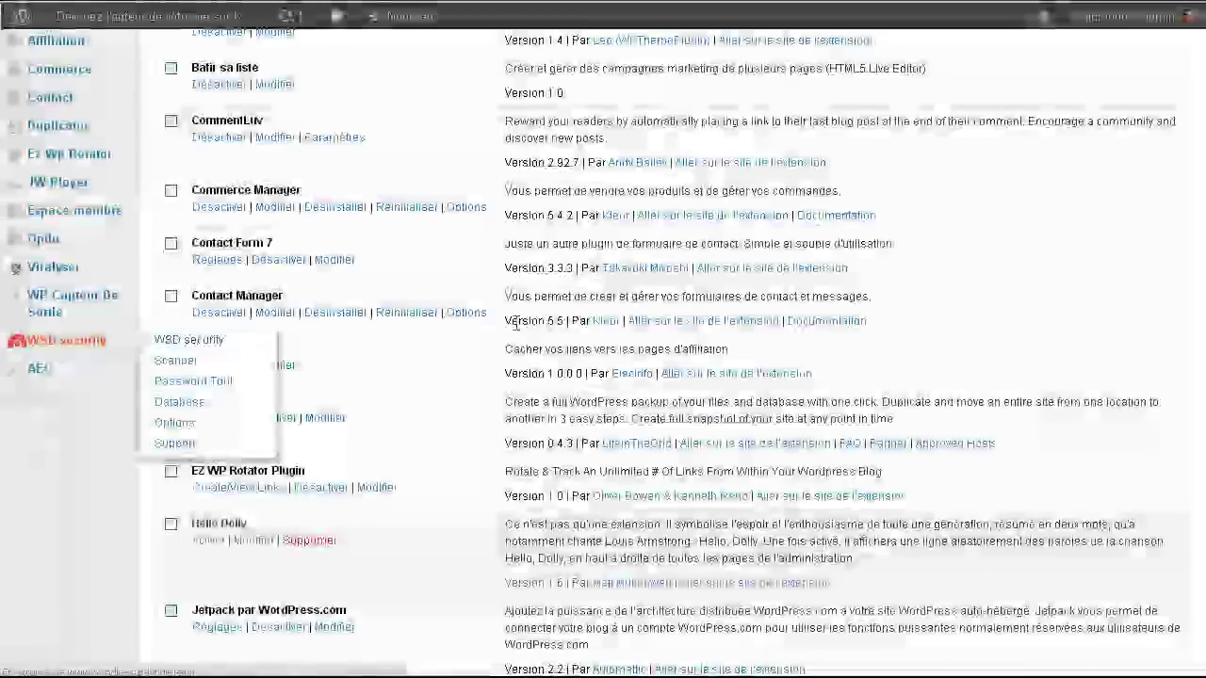
mouse_move(75, 341)
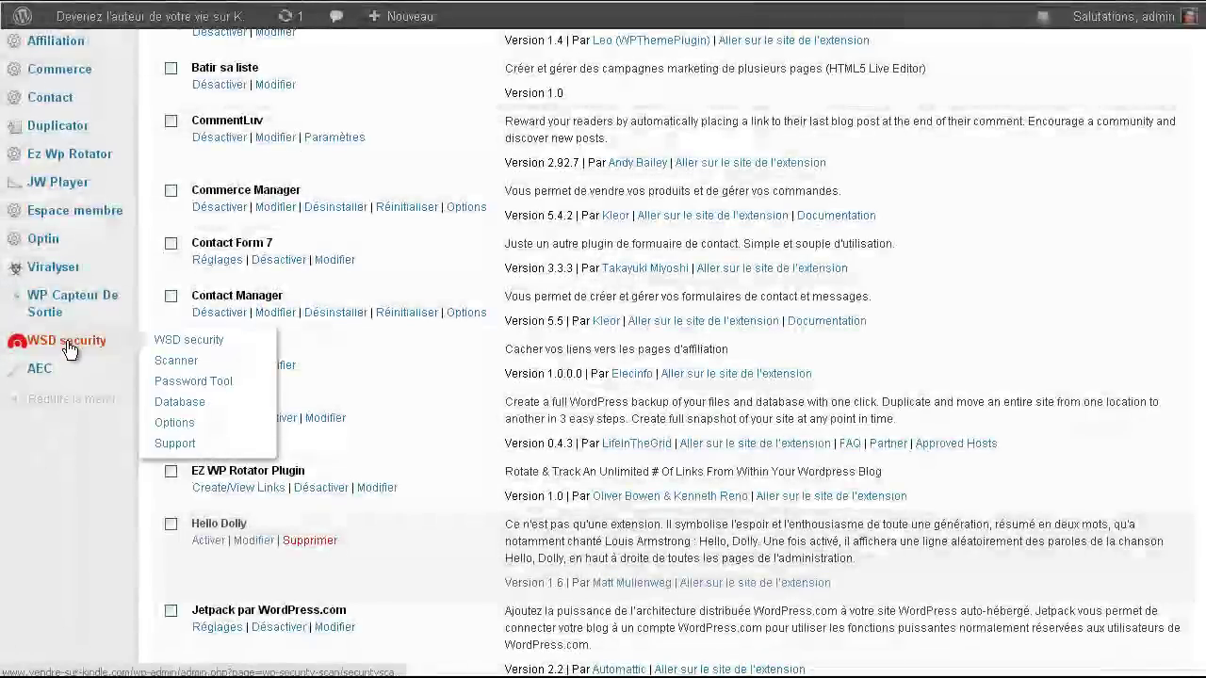
left_click(193, 341)
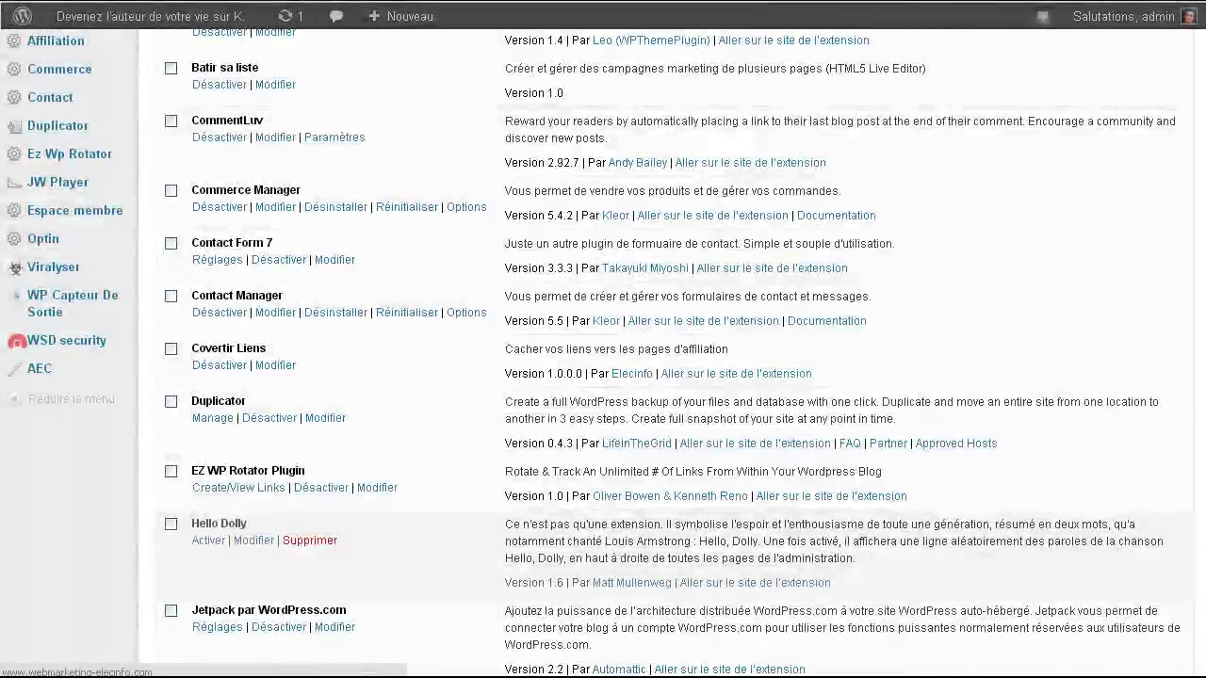
mouse_move(185, 345)
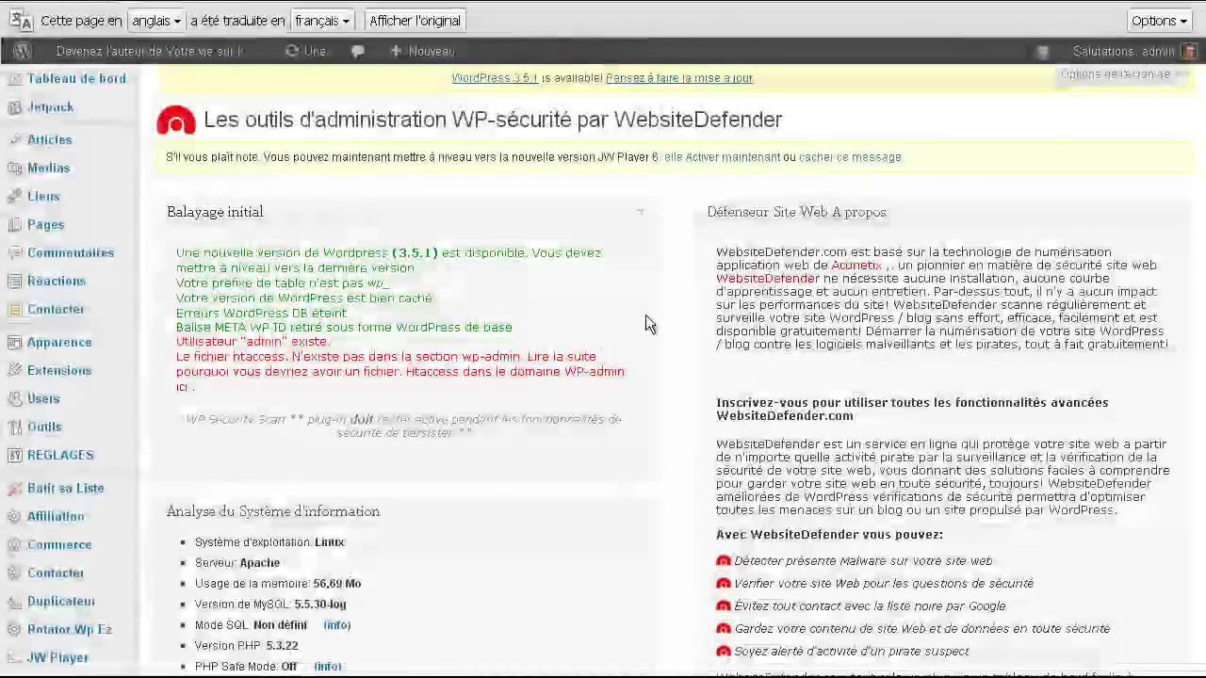
scroll(656, 313, "down", 5)
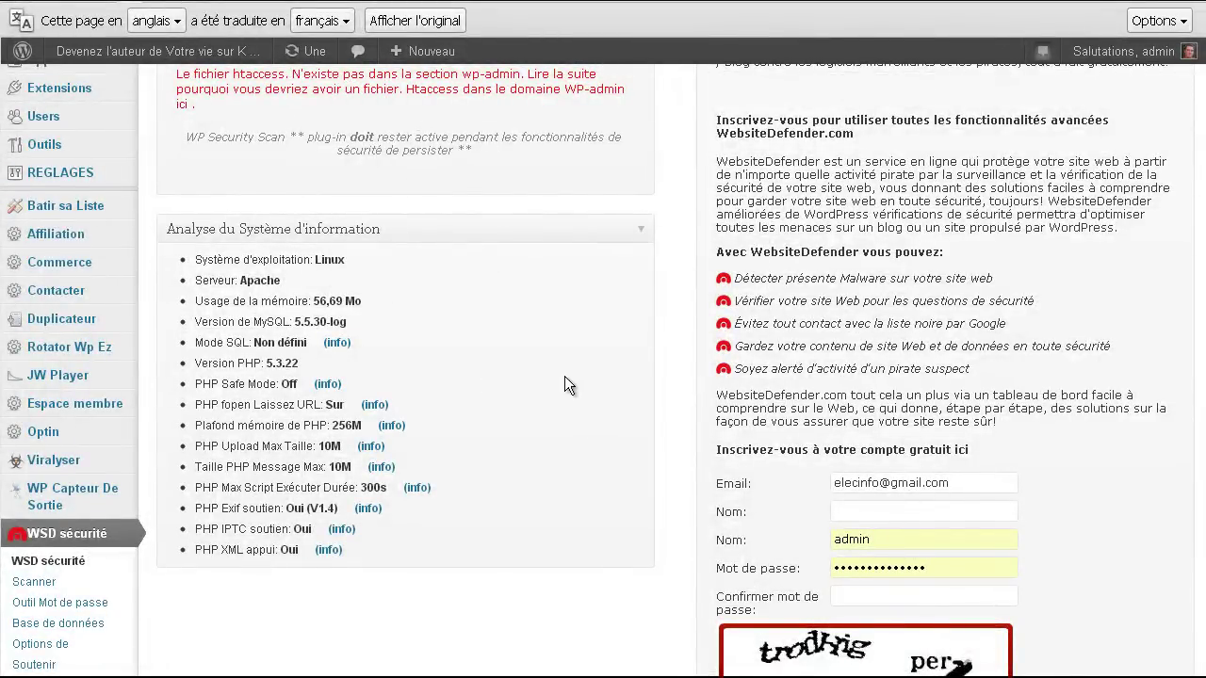
scroll(561, 369, "up", 3)
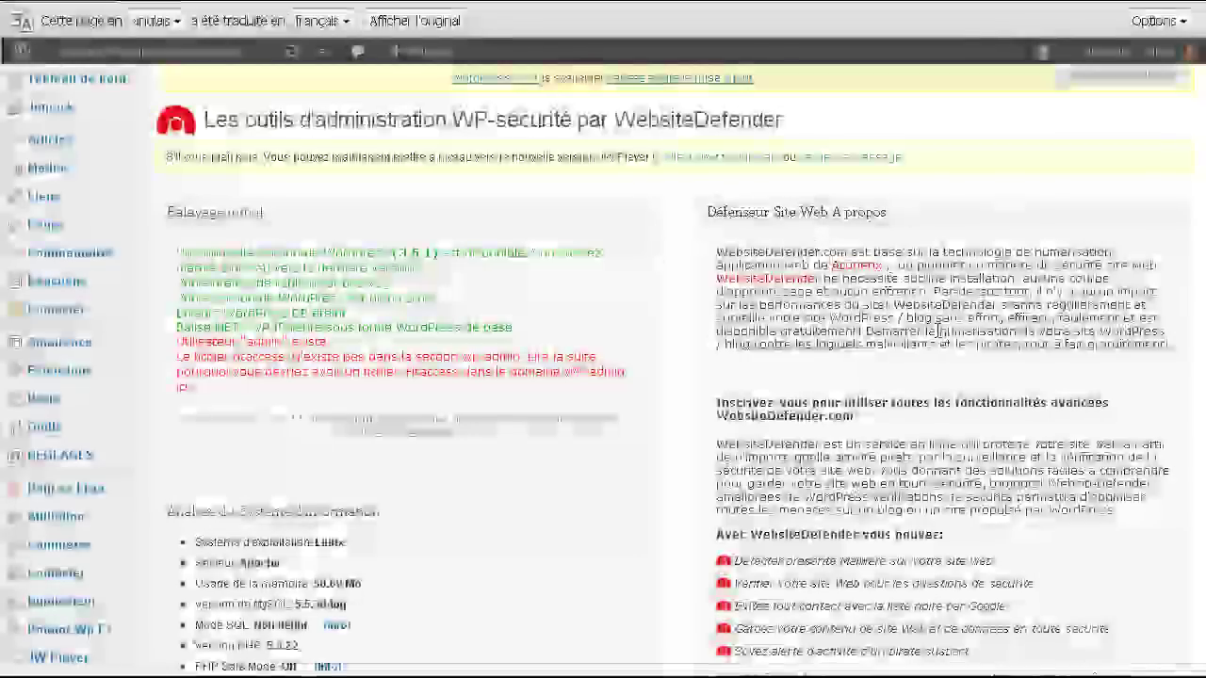
scroll(963, 332, "down", 5)
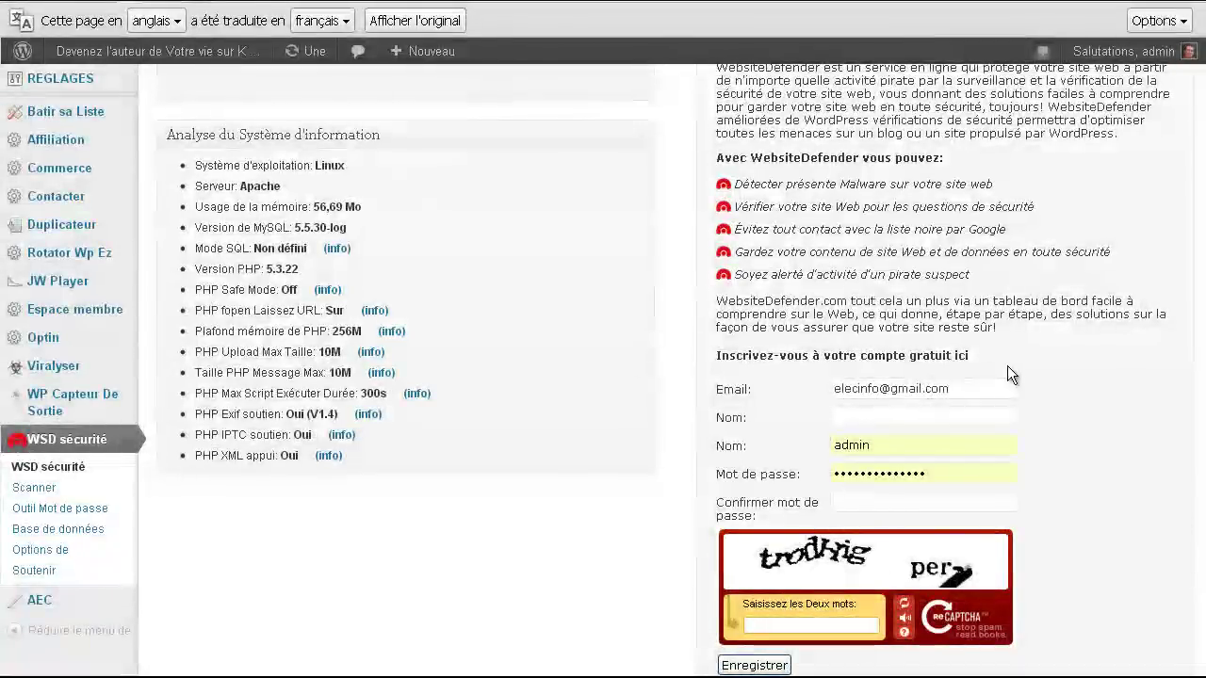
- Open the WSD security Scanner page and compare the needed and current Chmod values of the directories
scroll(1079, 386, "down", 1)
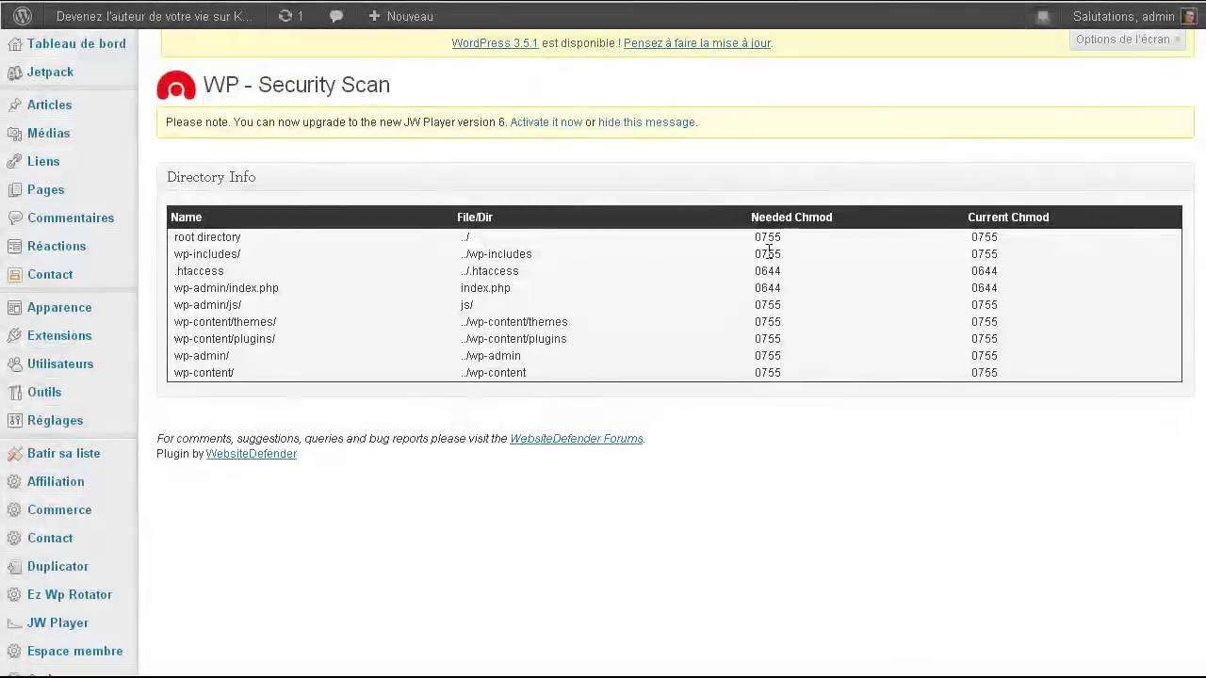
left_click_drag(755, 237, 804, 479)
left_click(340, 525)
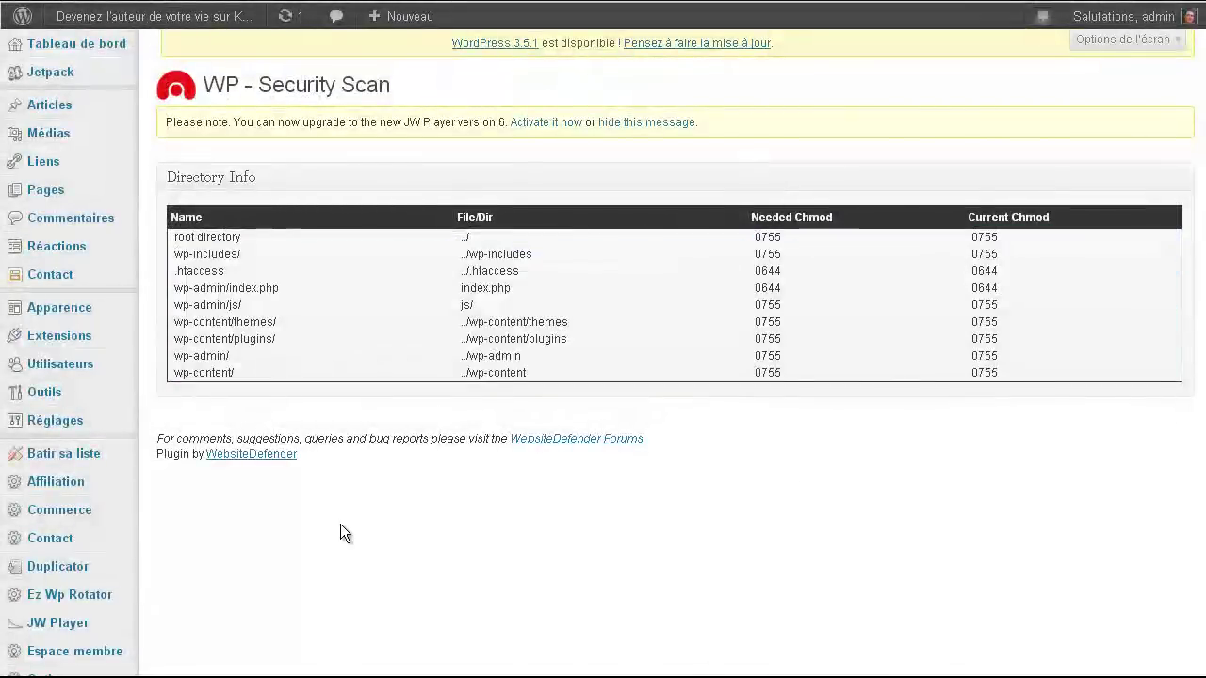
- Open the WSD security Password Tool and highlight the generated strong password
scroll(379, 359, "down", 3)
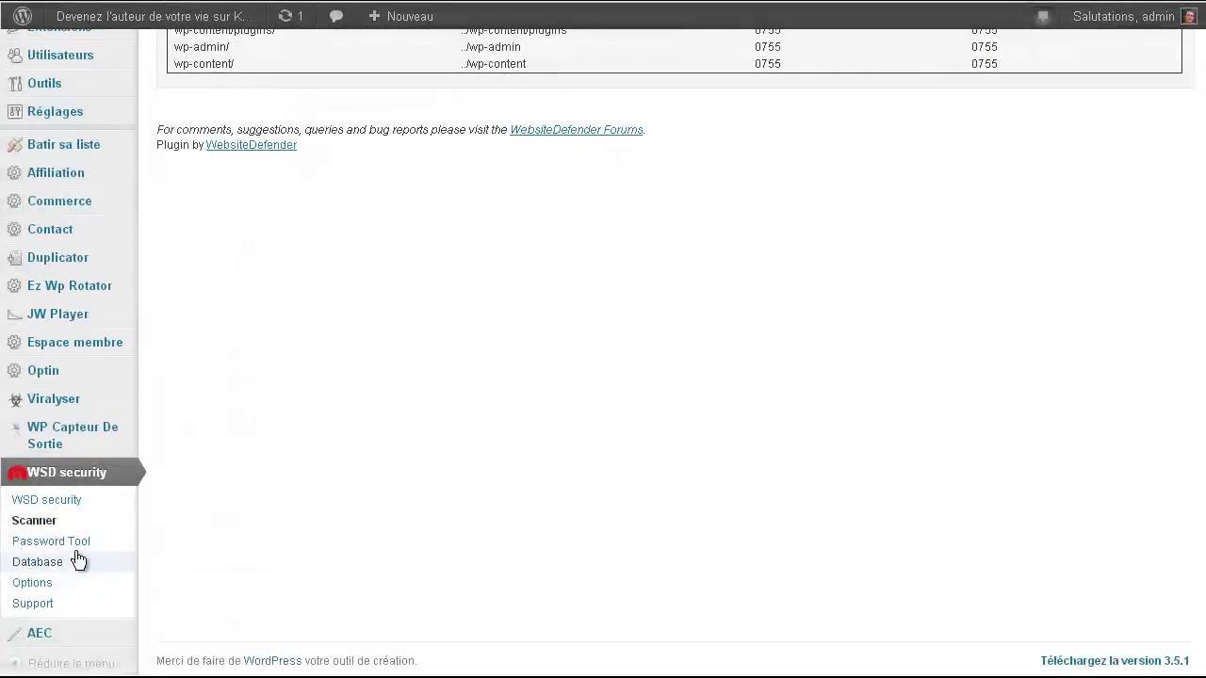
left_click(43, 544)
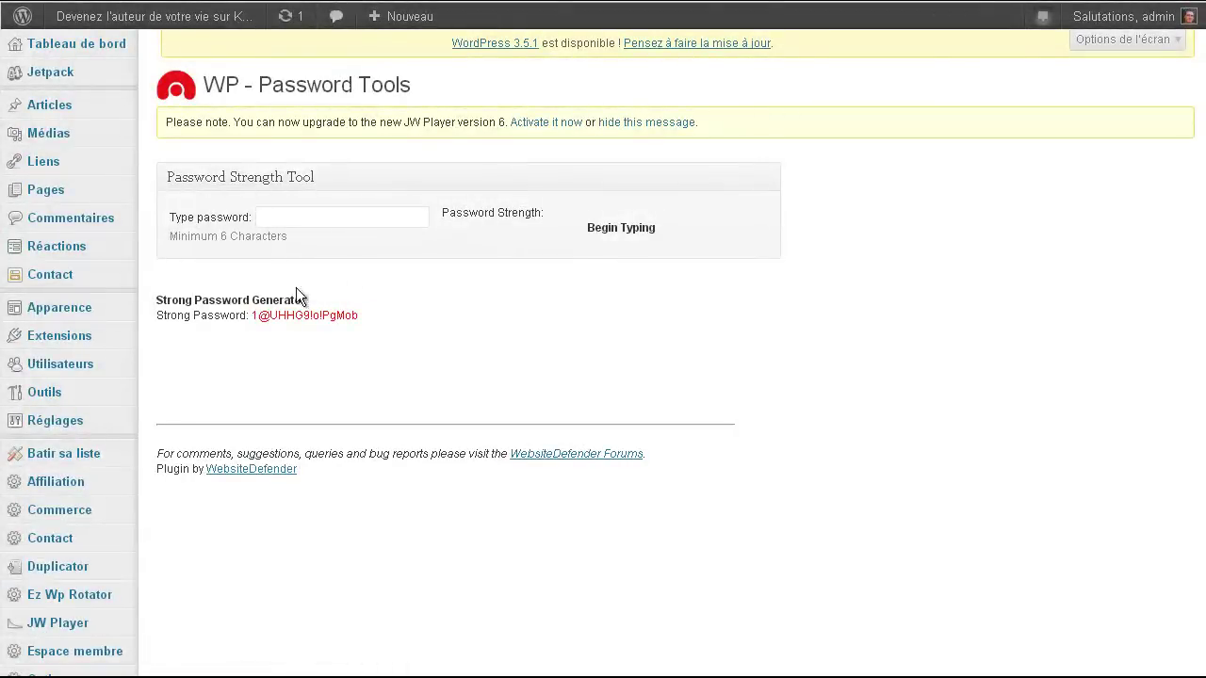
left_click_drag(364, 315, 252, 317)
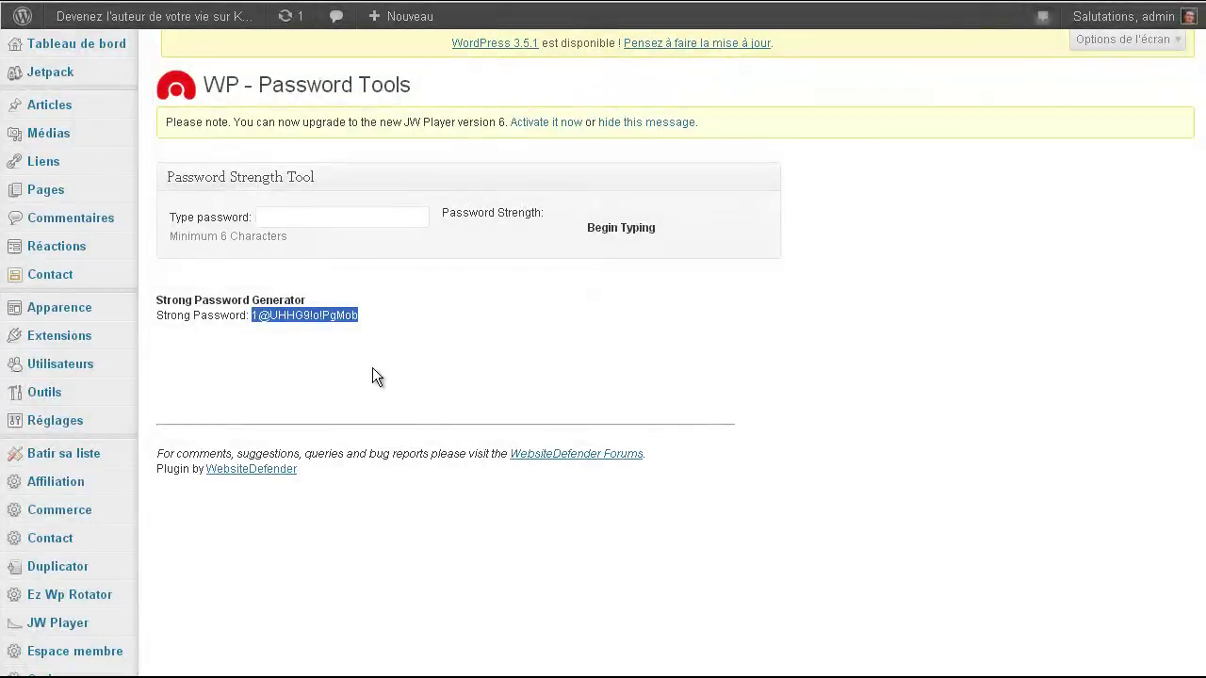
left_click(502, 332)
- Open the WSD security Database page and review its database backup and table prefix renaming sections
scroll(350, 277, "down", 3)
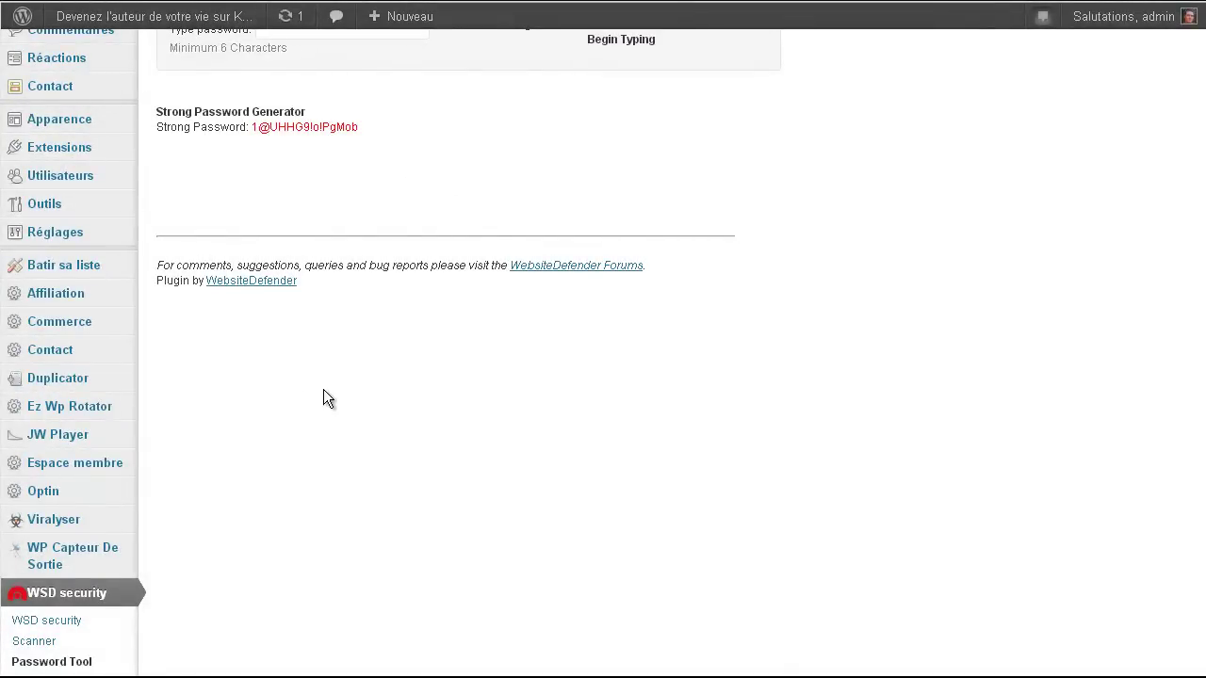
scroll(320, 396, "down", 2)
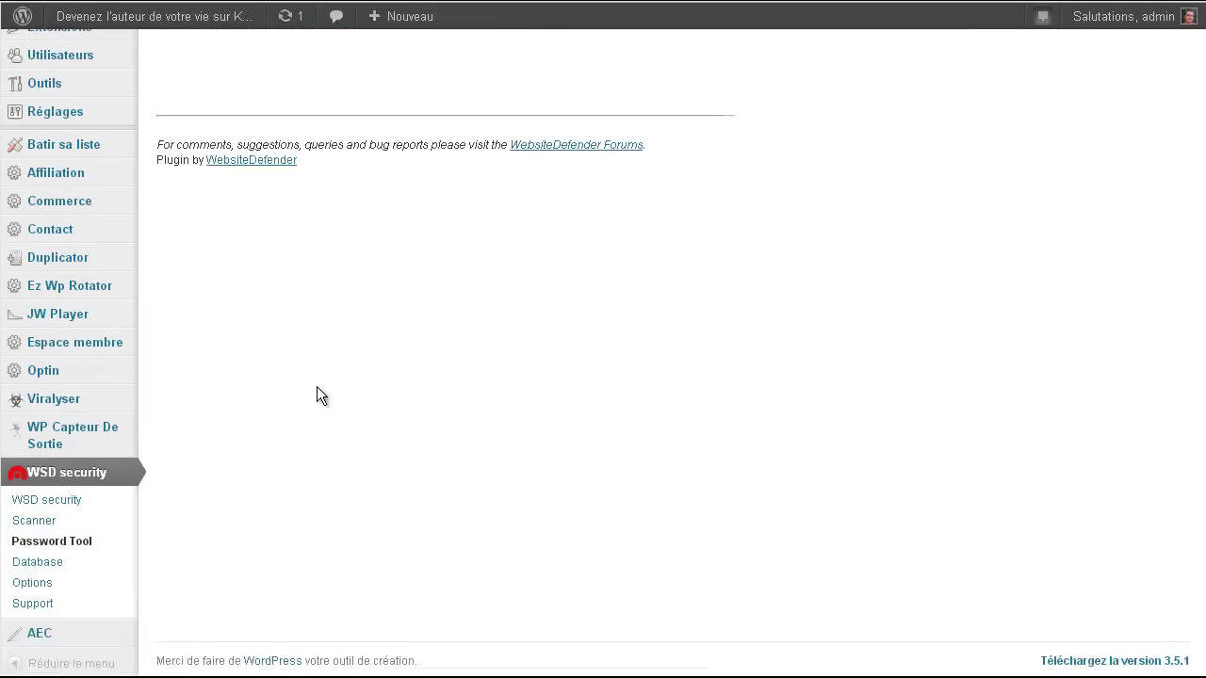
left_click(38, 563)
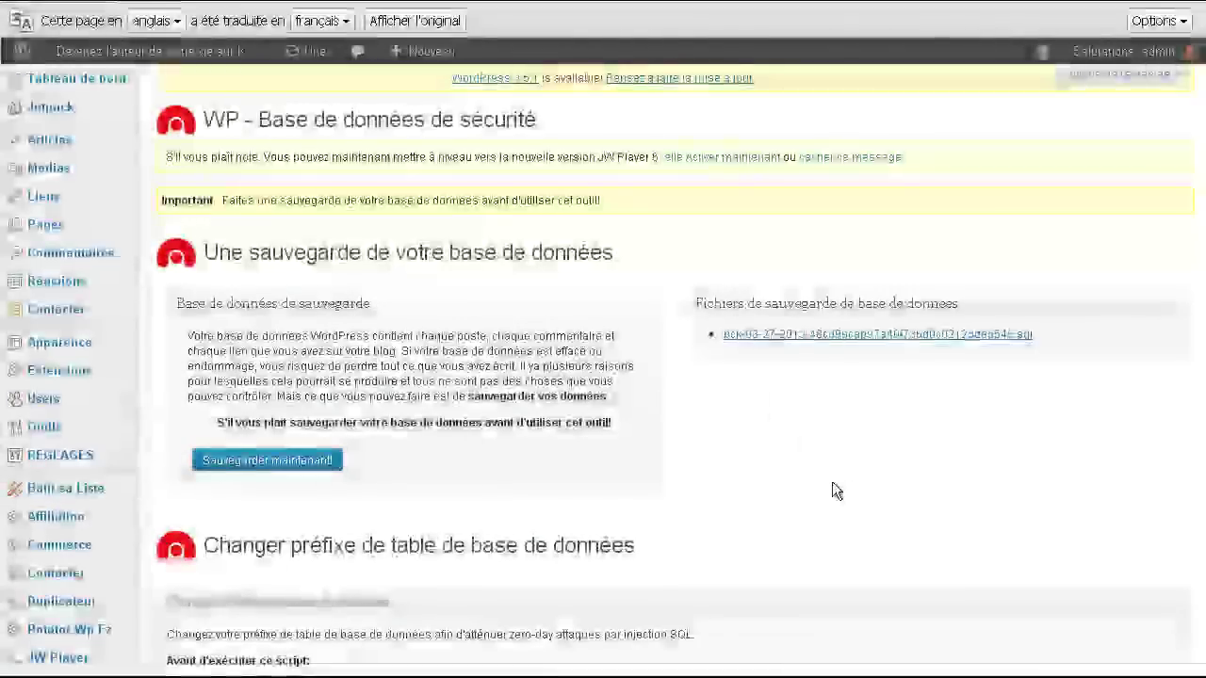
scroll(832, 481, "down", 3)
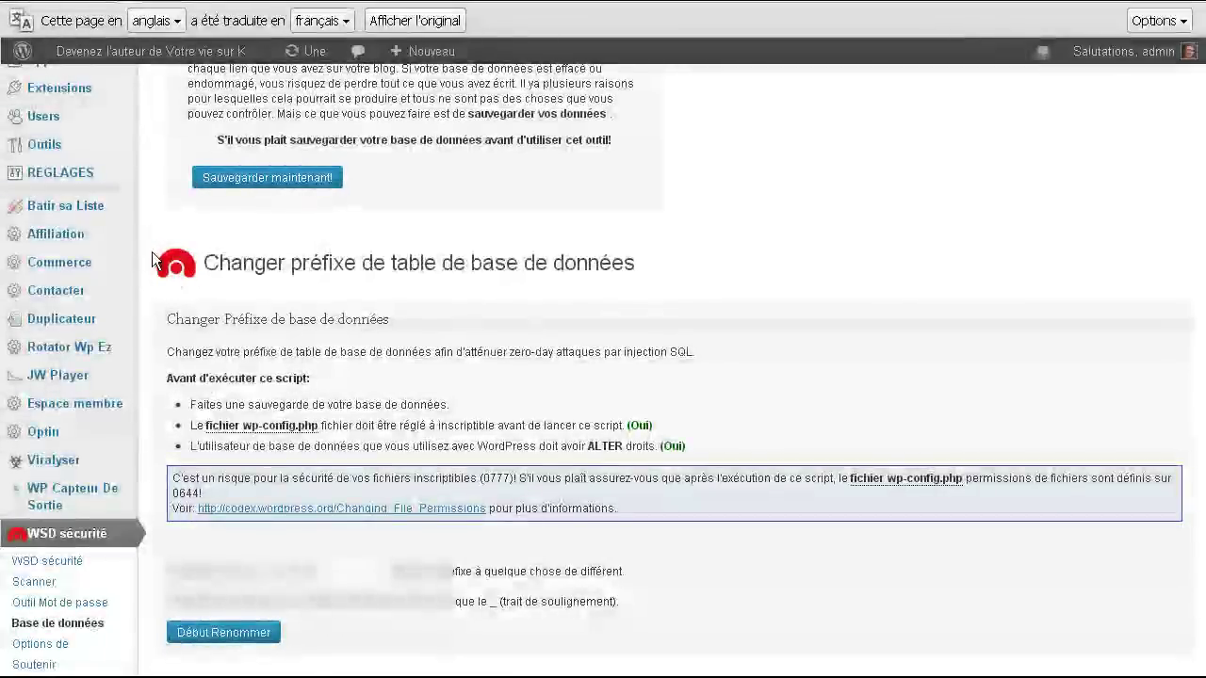
scroll(152, 251, "up", 2)
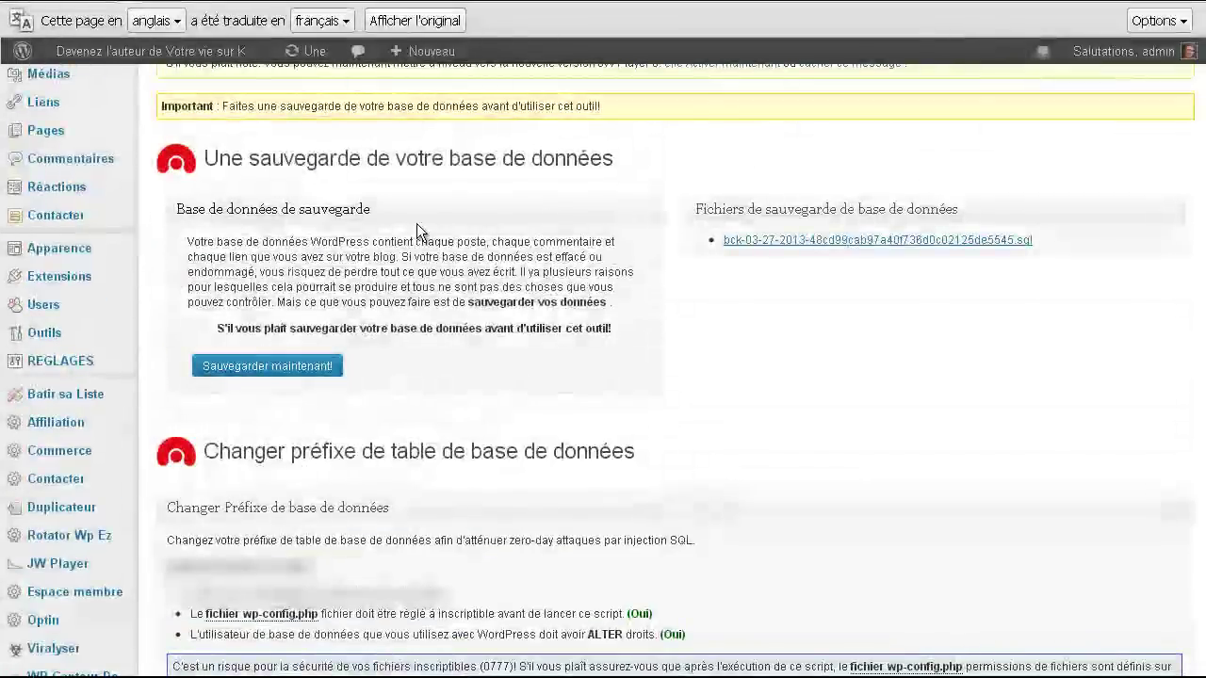
scroll(921, 405, "down", 3)
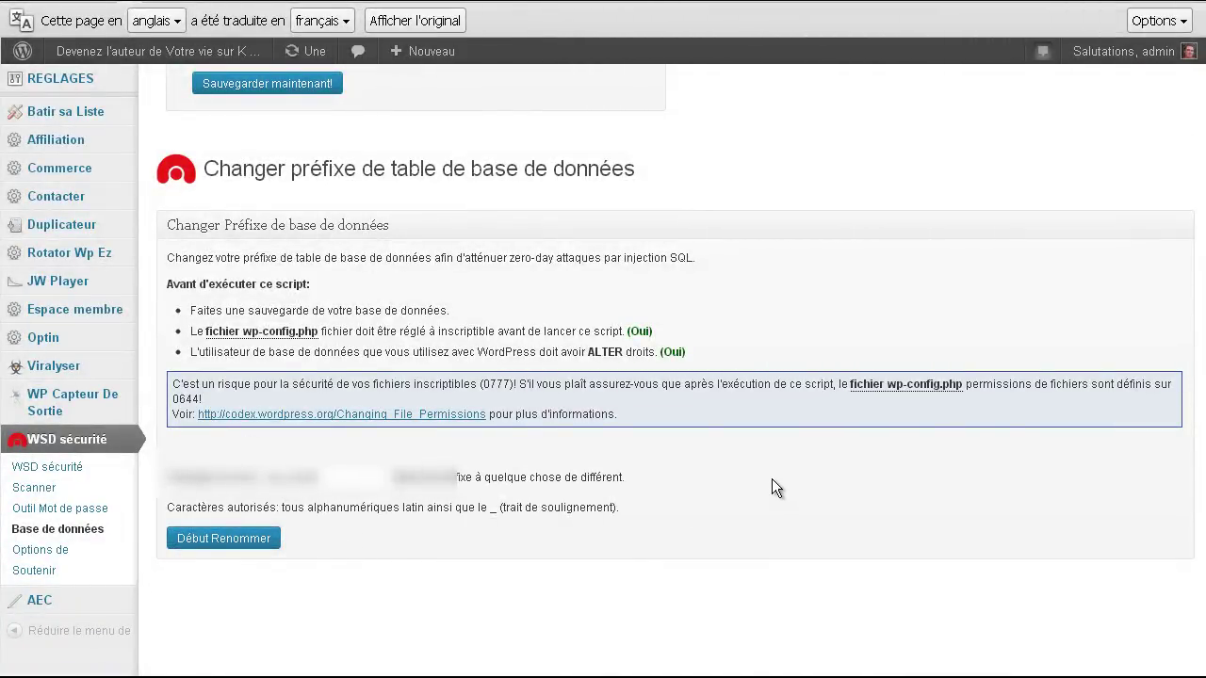
scroll(827, 398, "down", 3)
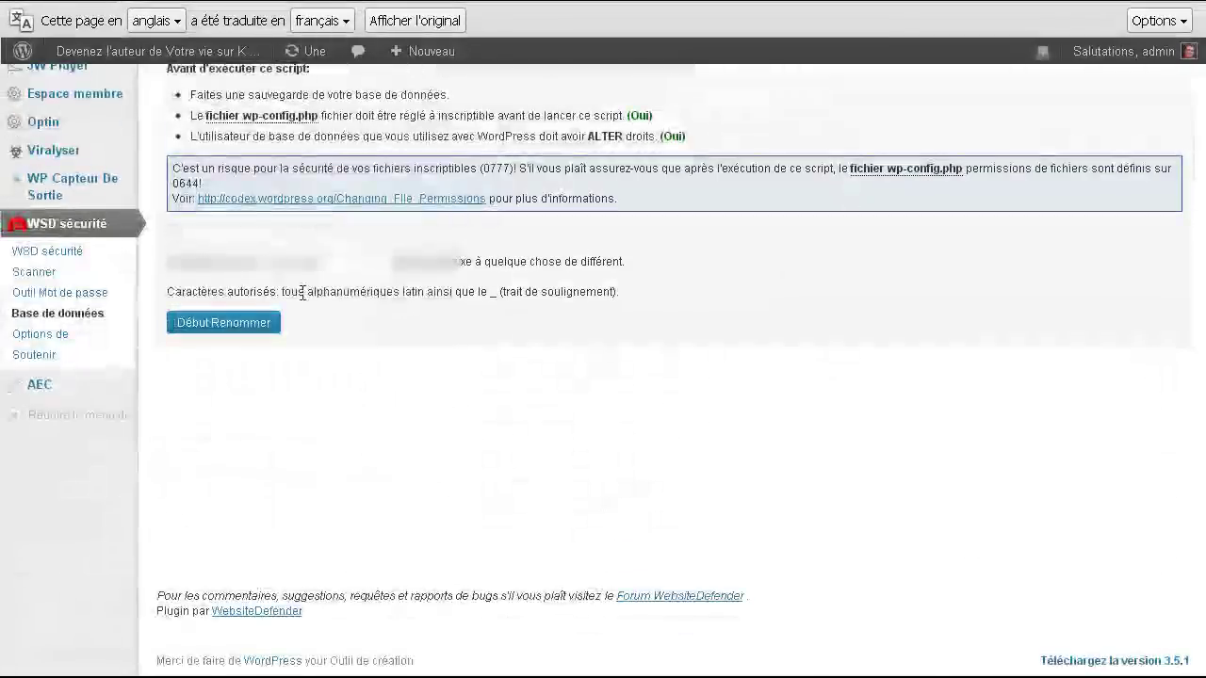
scroll(302, 292, "up", 1)
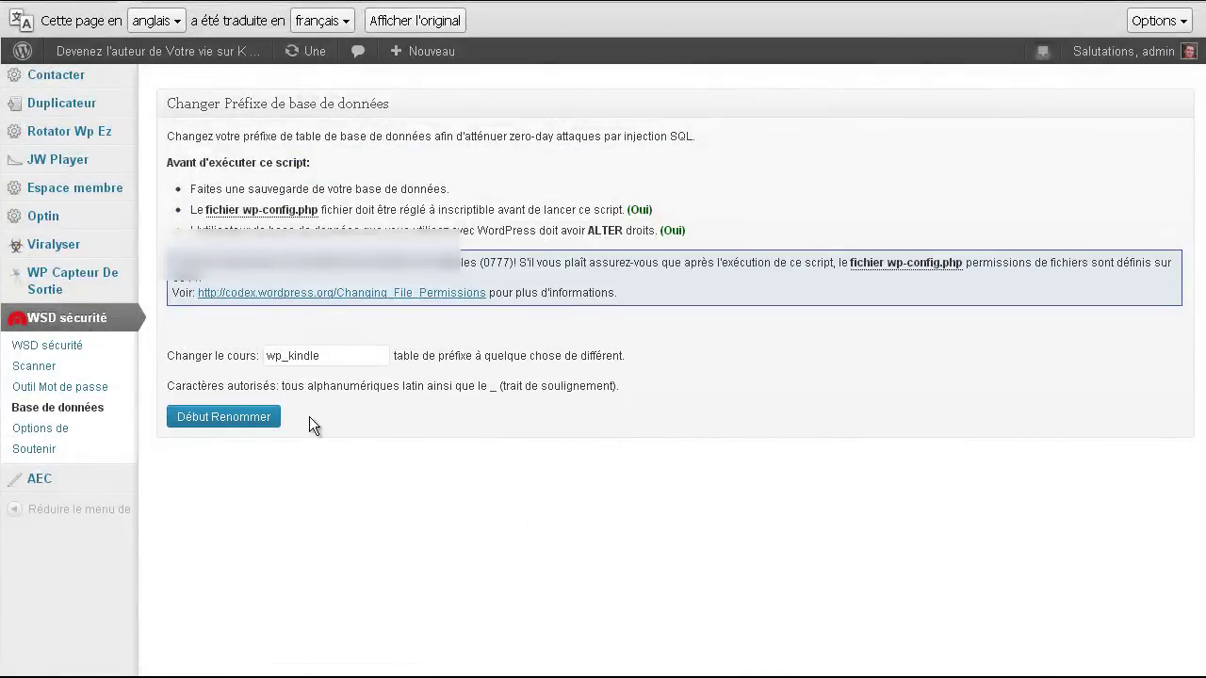
- Examine the existing SQL backup file entry, then go back over the prefix-change requirements on the Database page
left_click(42, 429)
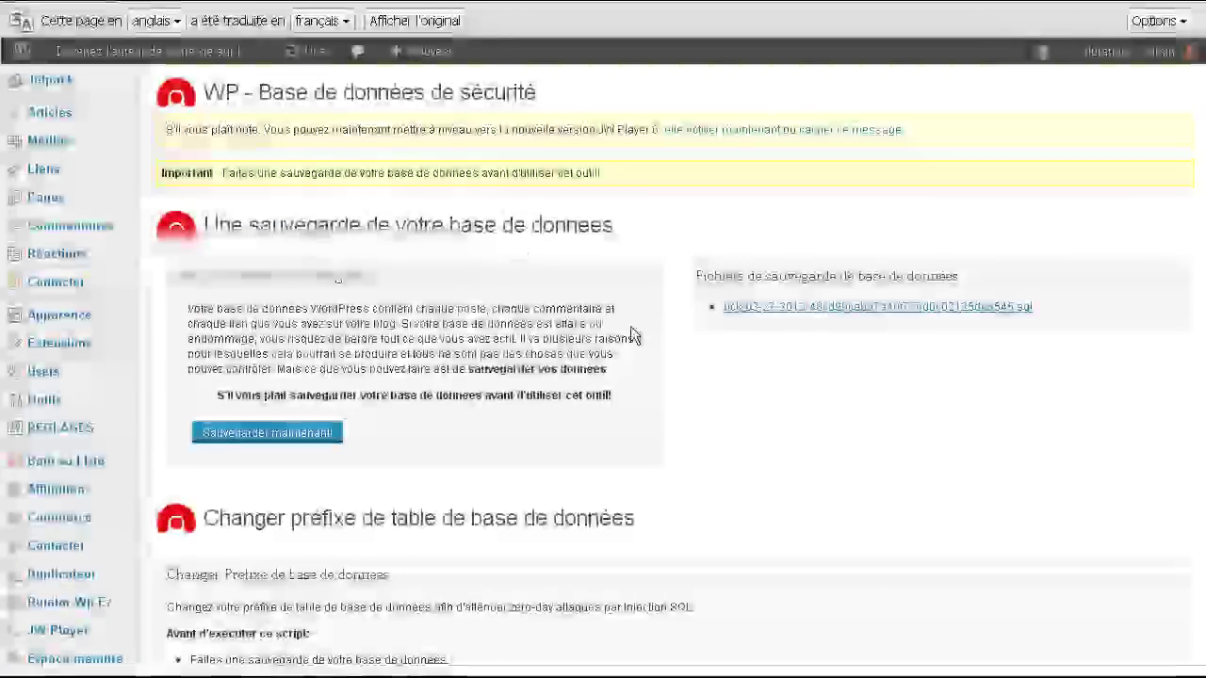
left_click_drag(1010, 307, 724, 303)
left_click(726, 325)
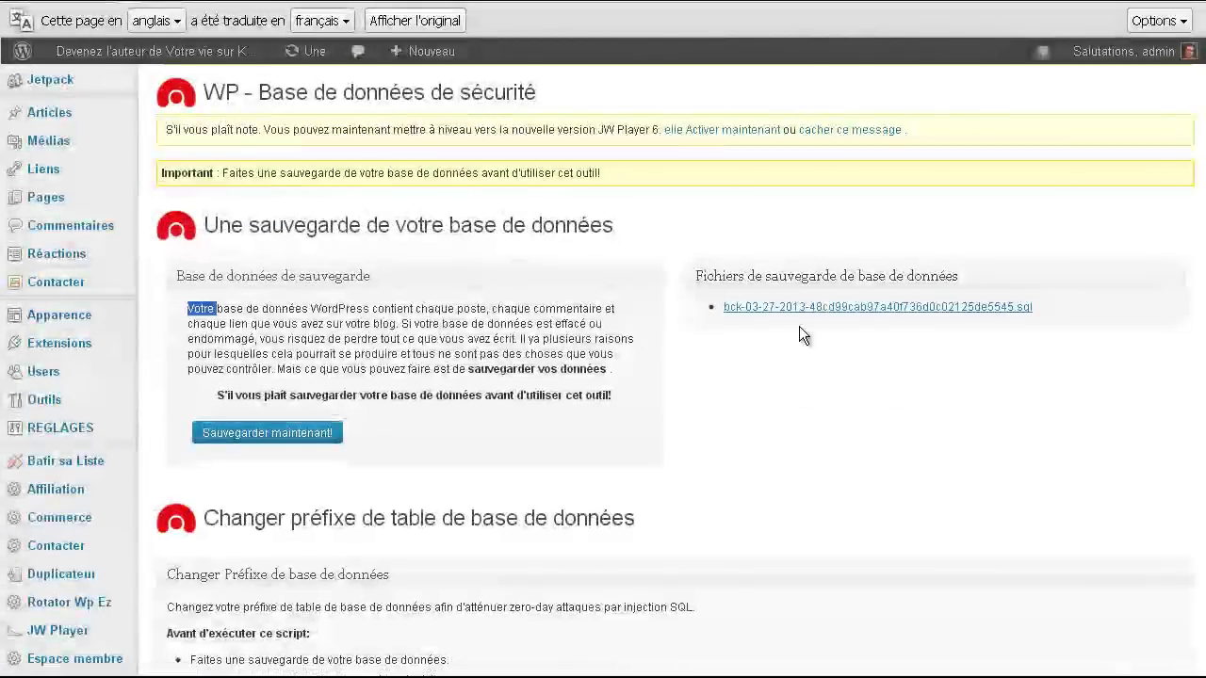
scroll(511, 471, "down", 5)
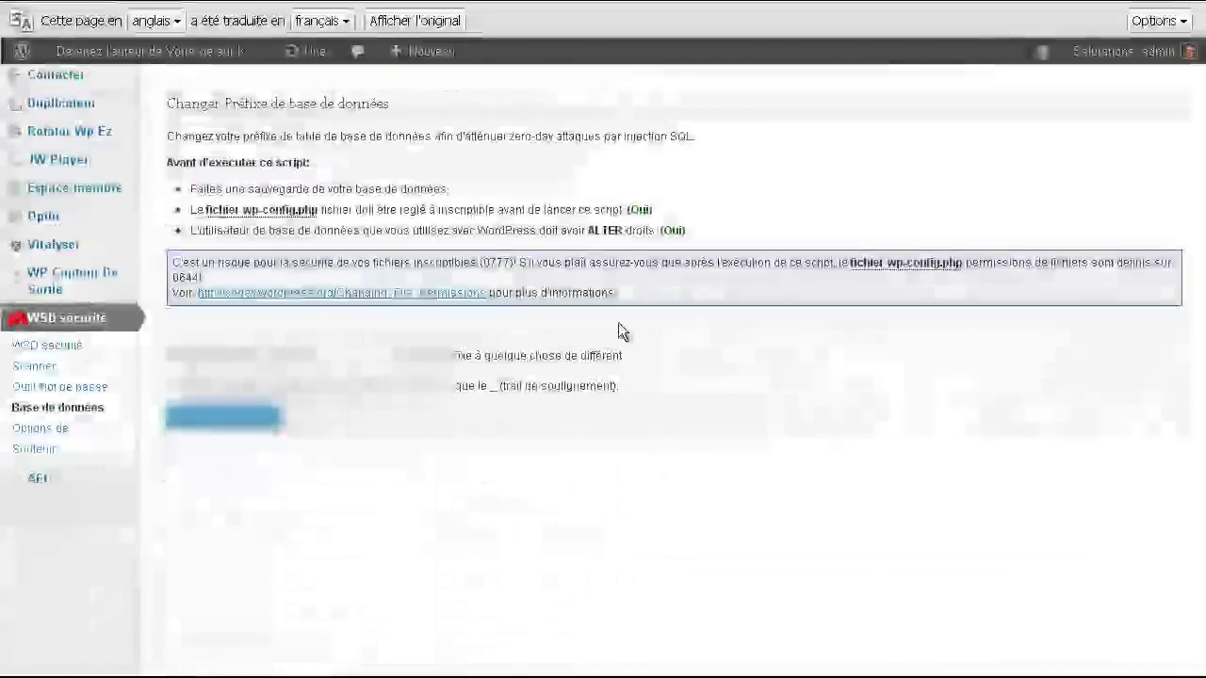
left_click(36, 431)
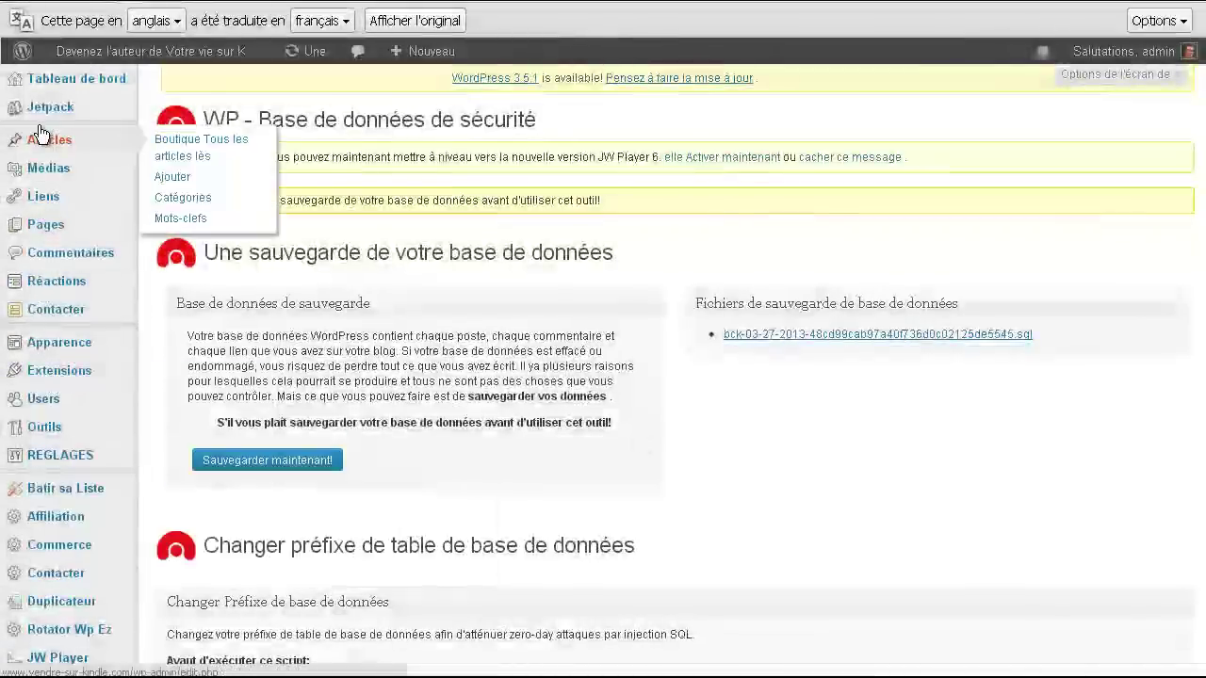
- Open the list of WordPress users and open the profile of the admin account
mouse_move(77, 396)
mouse_move(62, 454)
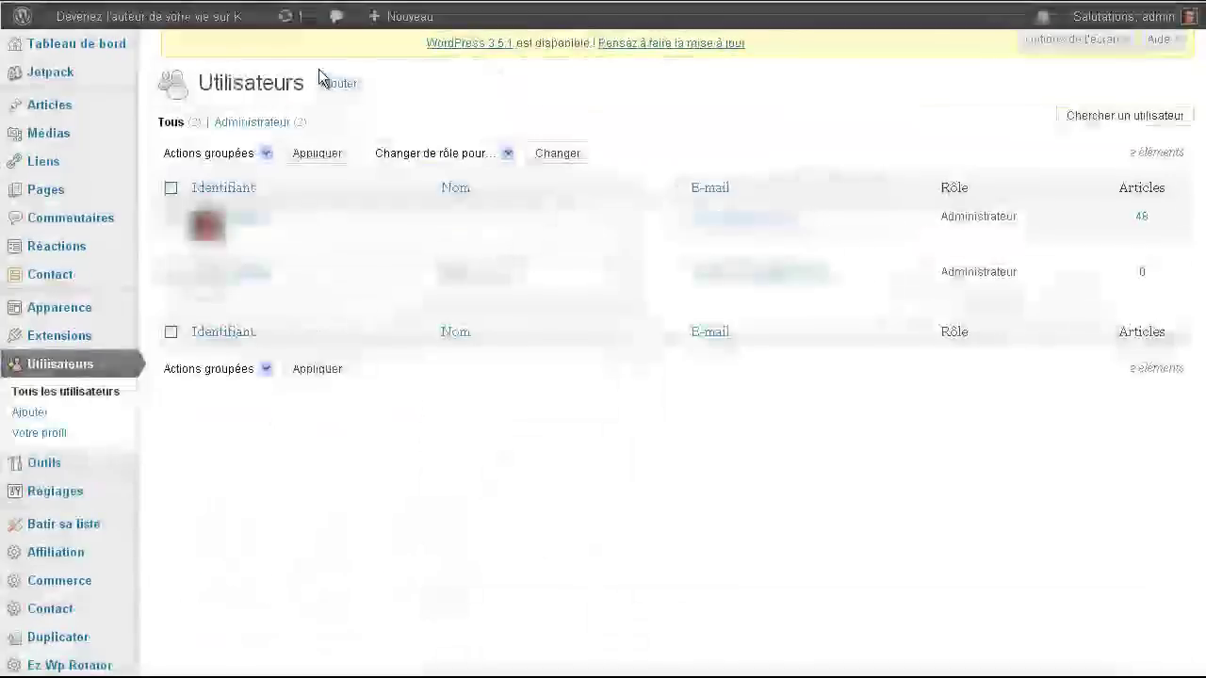
left_click(248, 217)
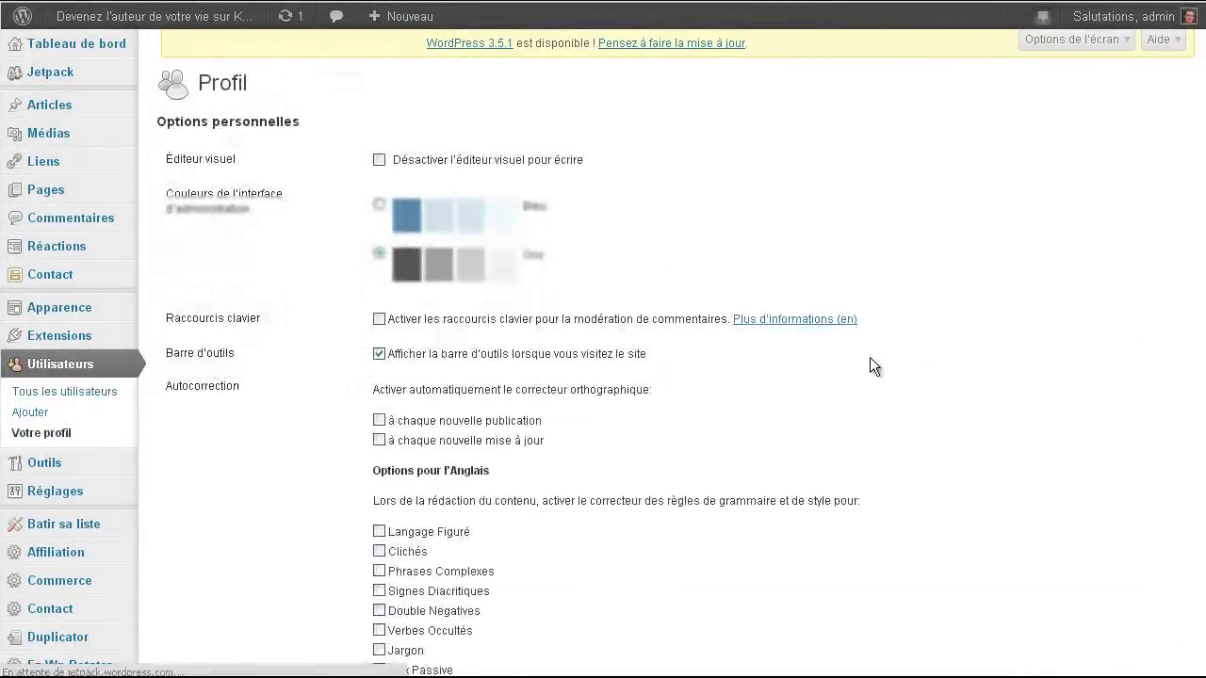
- Examine the admin profile's name and contact fields and highlight the note beside the login identifier
scroll(848, 330, "down", 6)
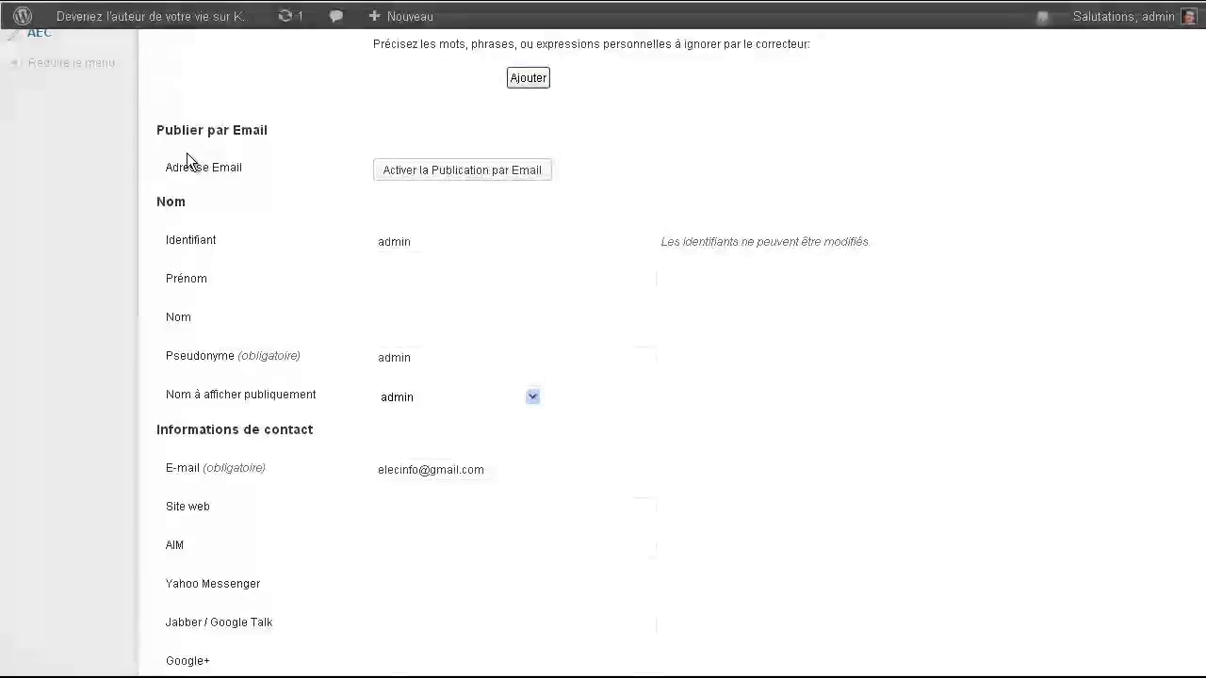
scroll(280, 336, "up", 1)
scroll(369, 304, "down", 2)
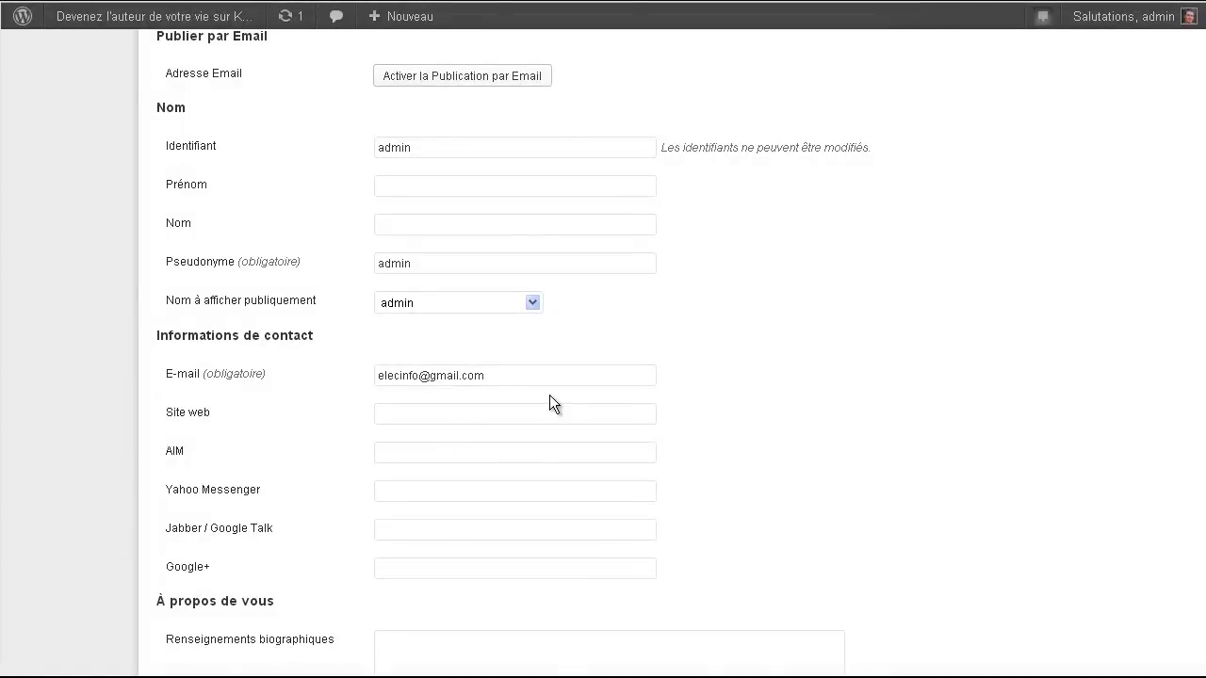
scroll(549, 395, "down", 1)
scroll(826, 247, "up", 10)
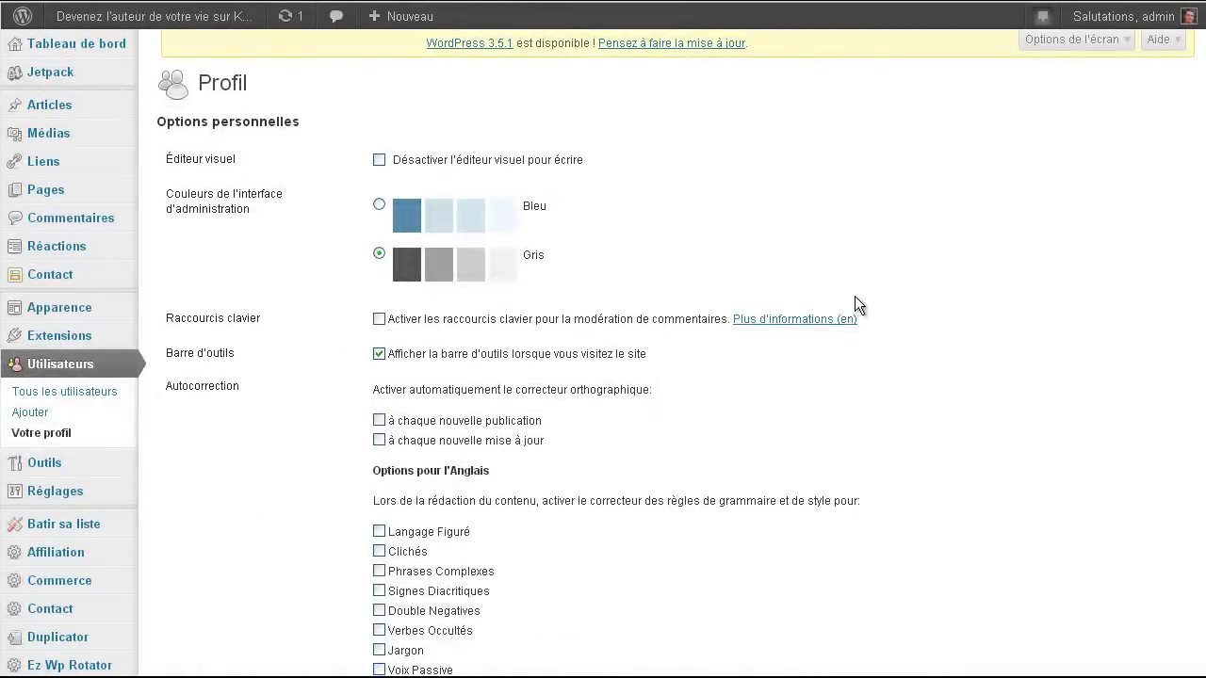
scroll(371, 336, "down", 9)
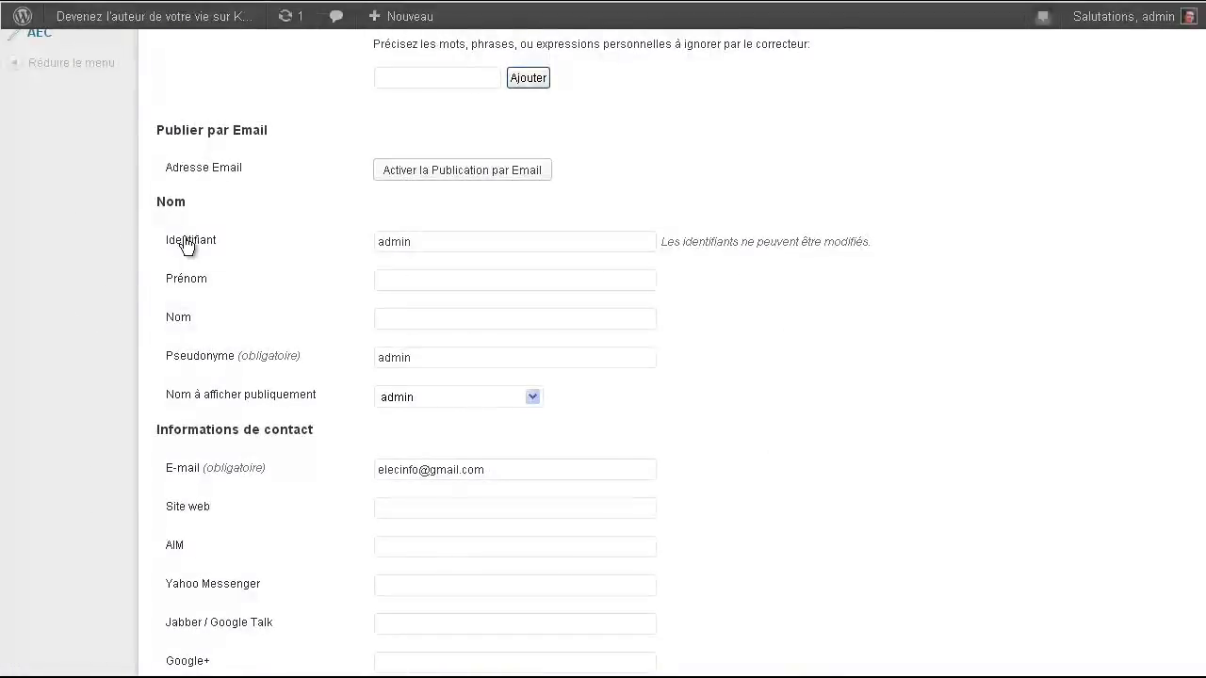
left_click(552, 272)
left_click_drag(659, 238, 860, 229)
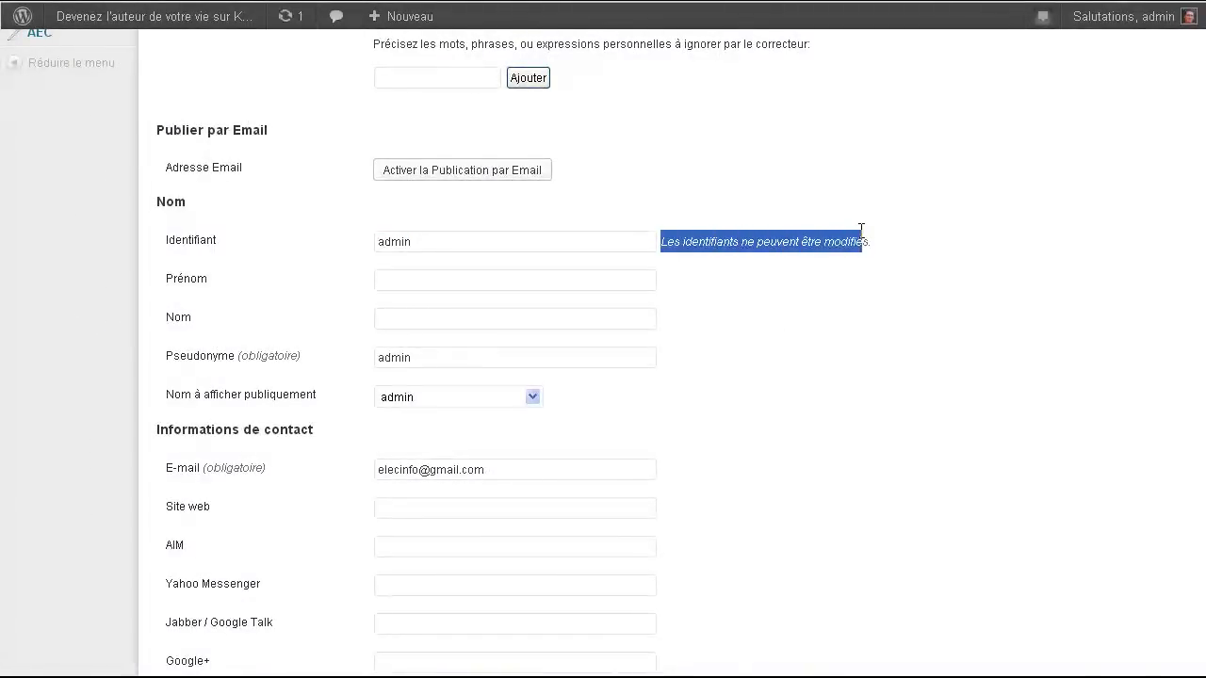
left_click(888, 344)
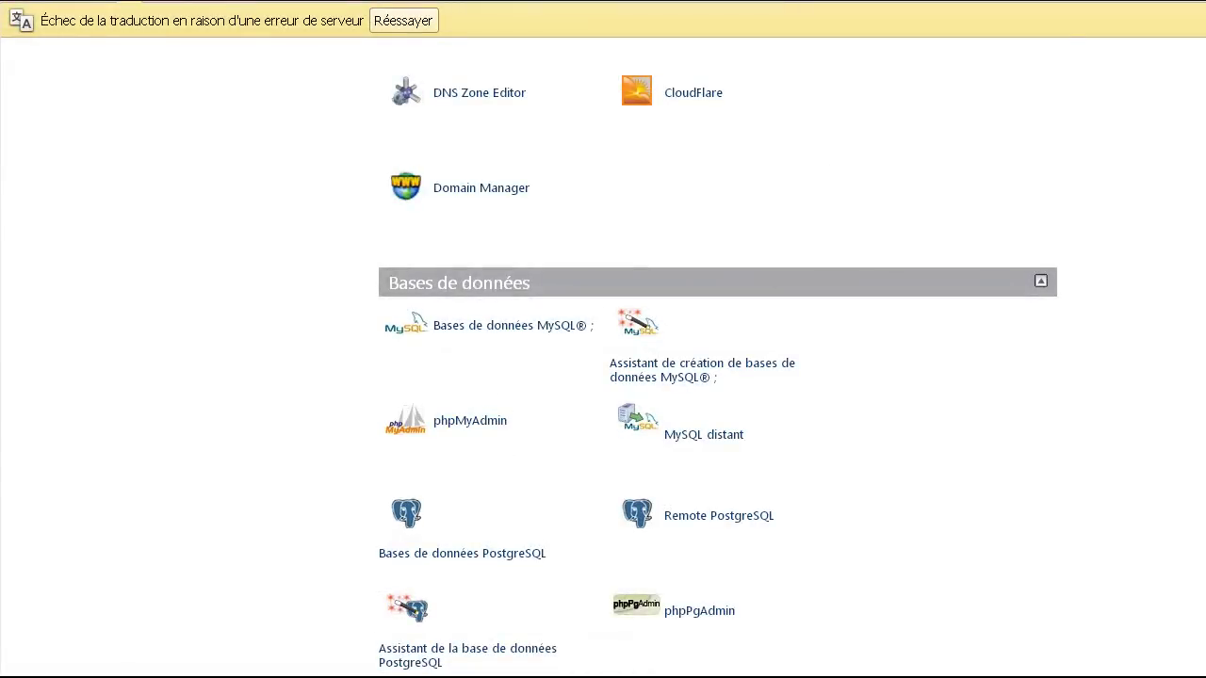
- Open phpMyAdmin from the database tools in the Bluehost cPanel
scroll(1192, 288, "up", 20)
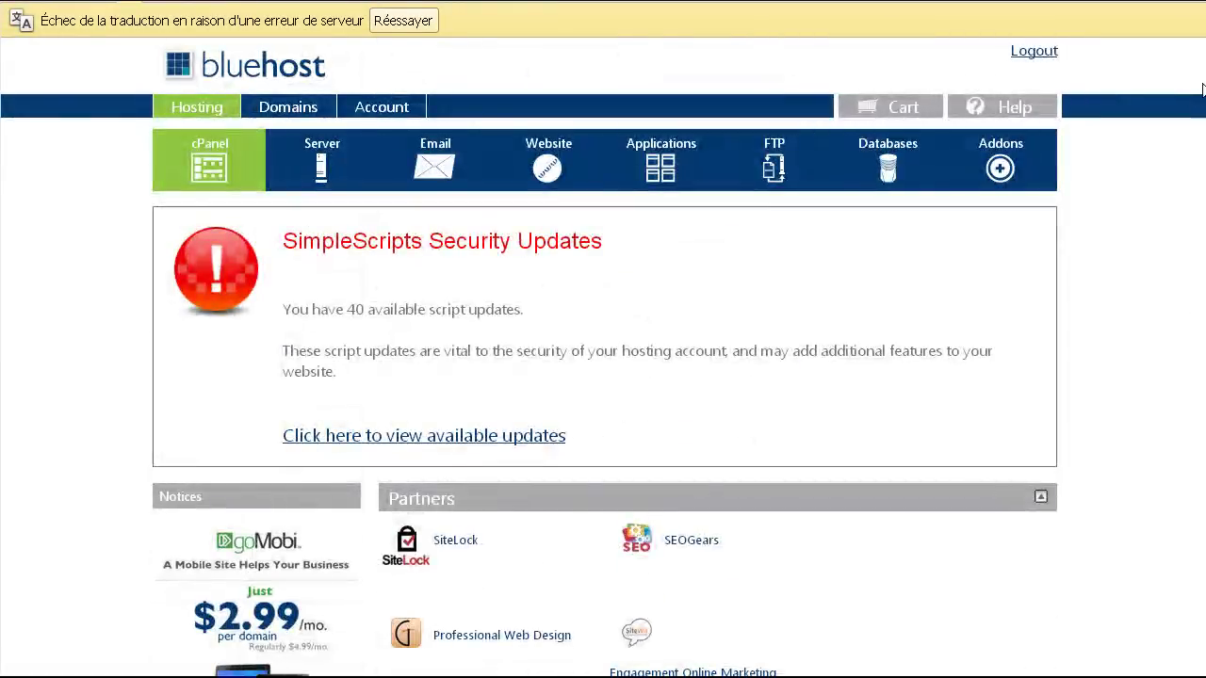
scroll(499, 350, "down", 20)
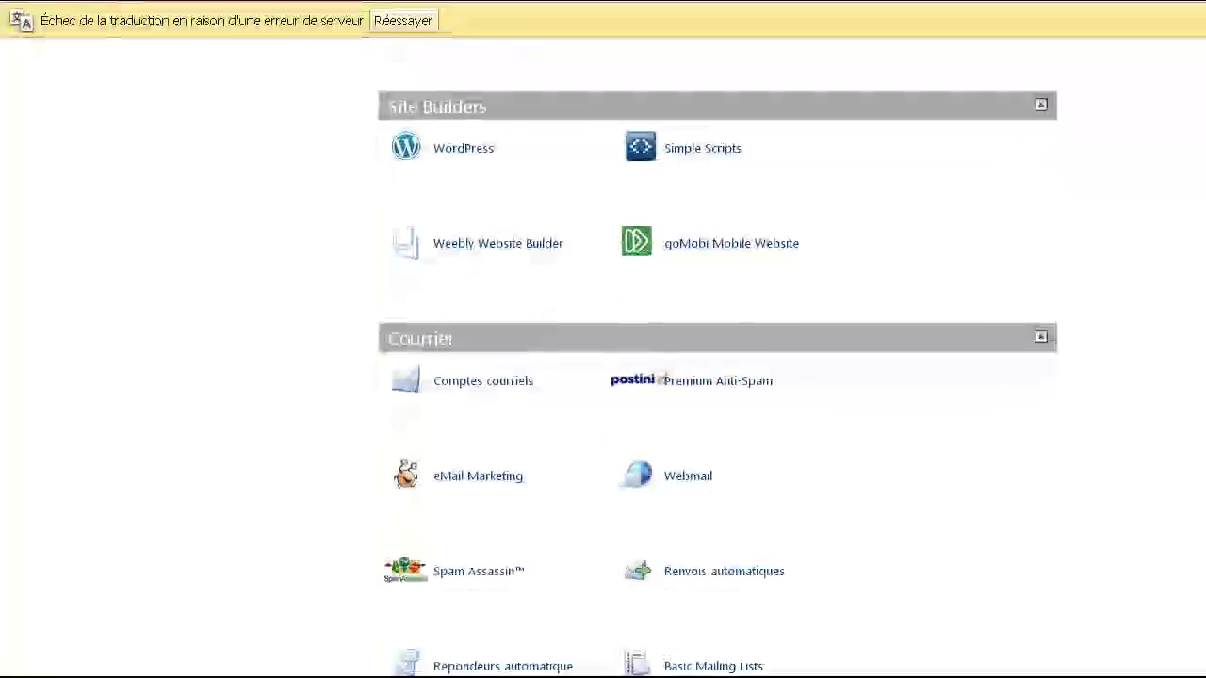
scroll(443, 235, "up", 3)
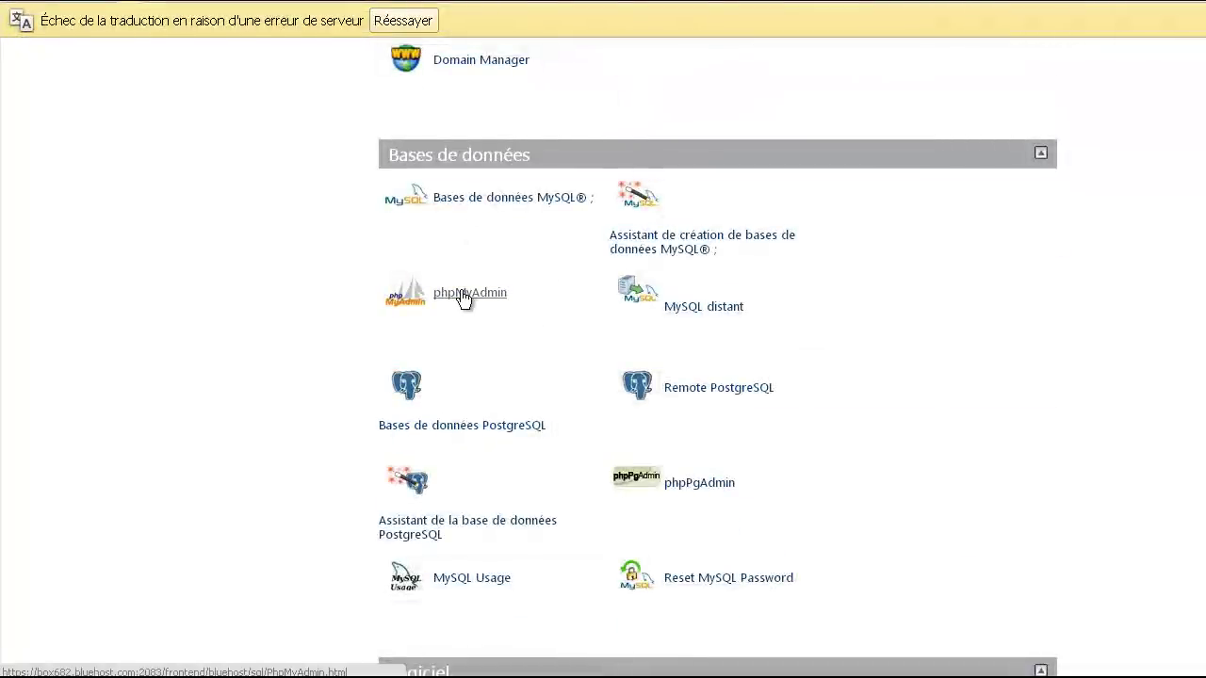
left_click(460, 294)
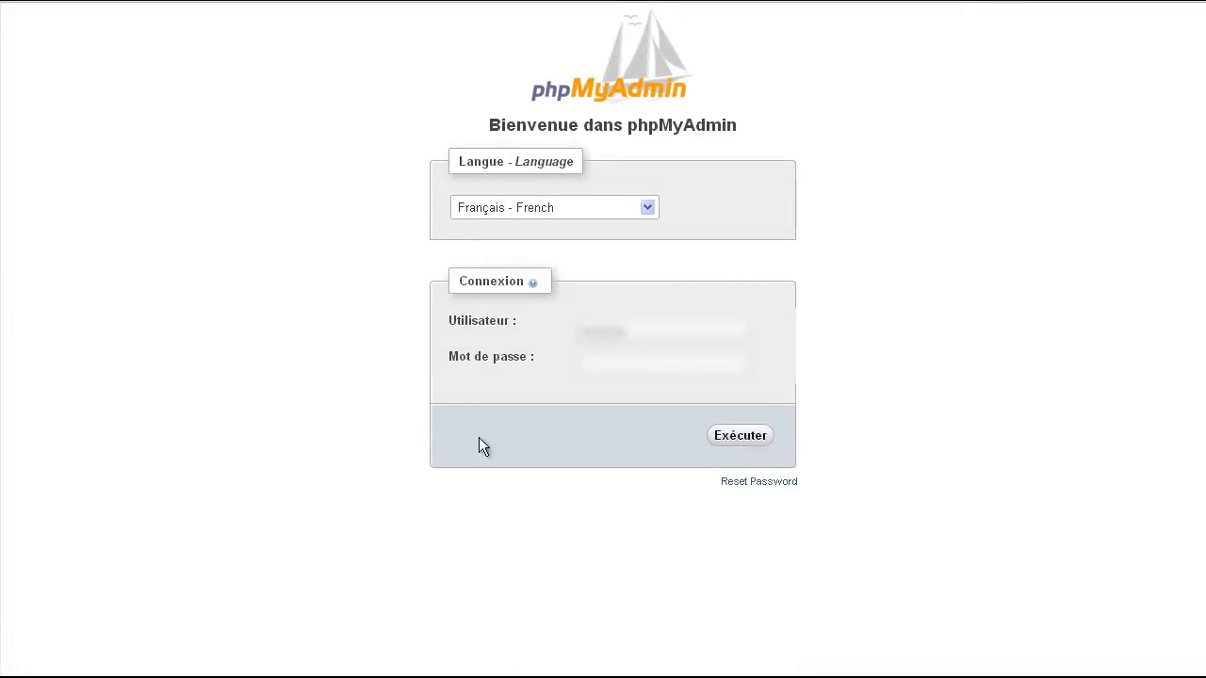
- Log in to phpMyAdmin by replacing the prefilled username with the copied database username and pasting the account password
left_click_drag(633, 330, 552, 330)
right_click(609, 329)
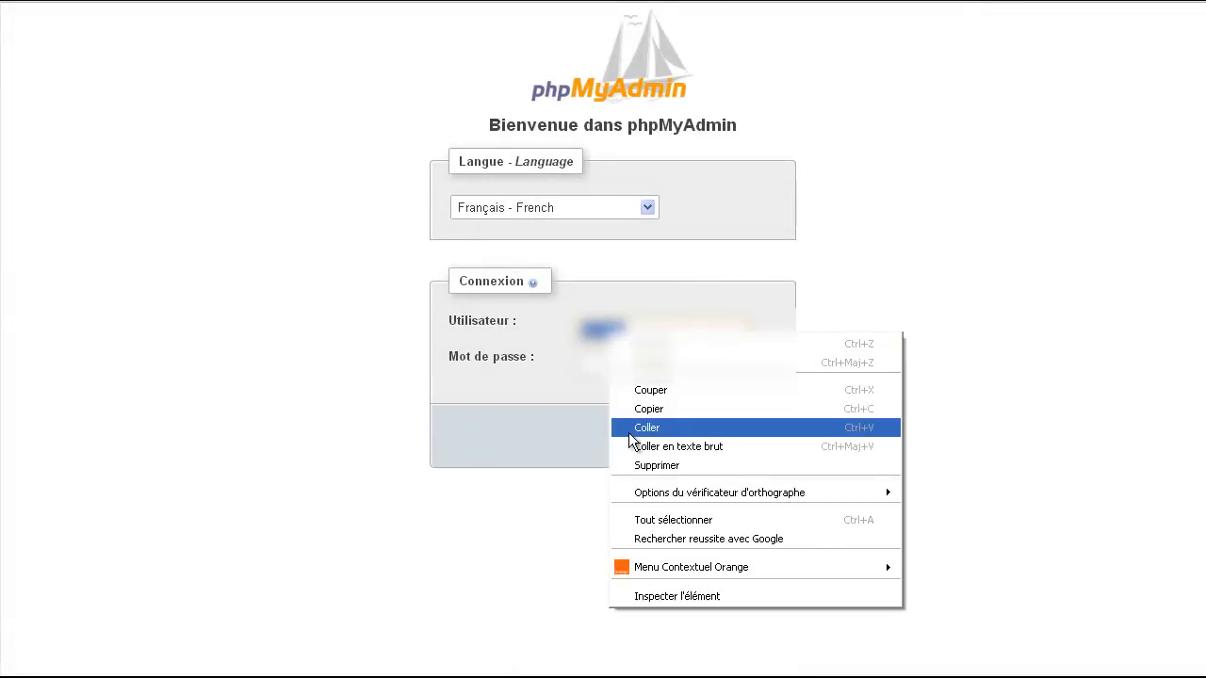
left_click(633, 426)
key("Tab")
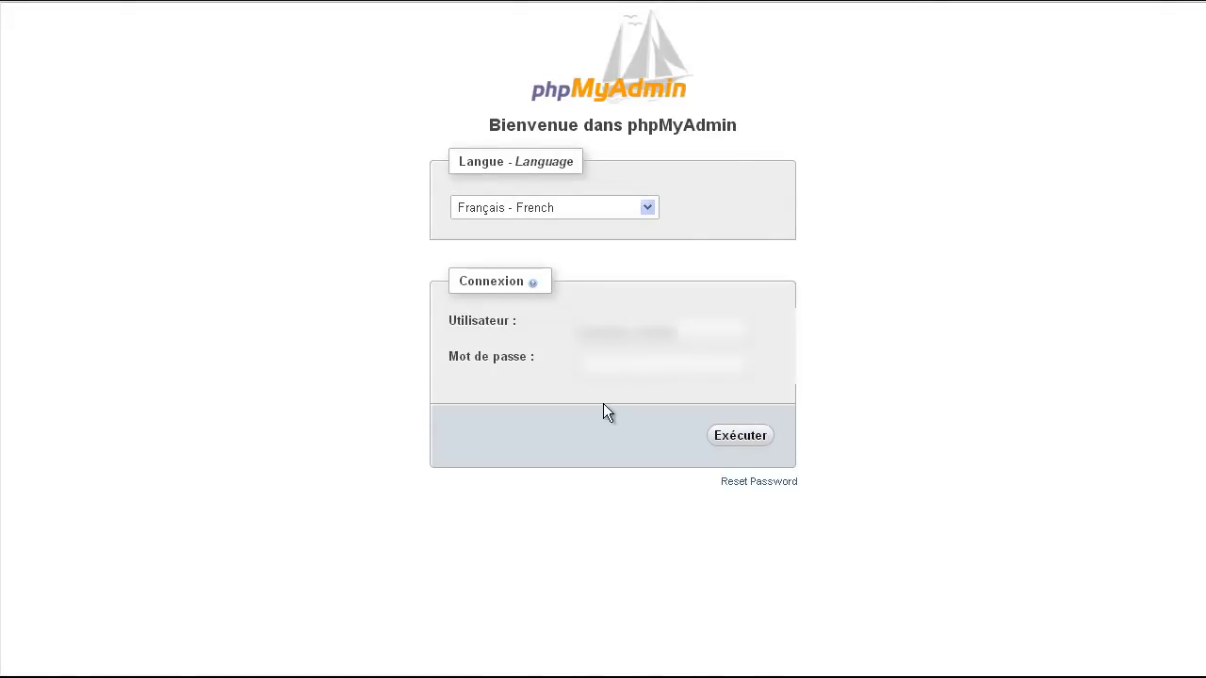
right_click(612, 370)
left_click(638, 463)
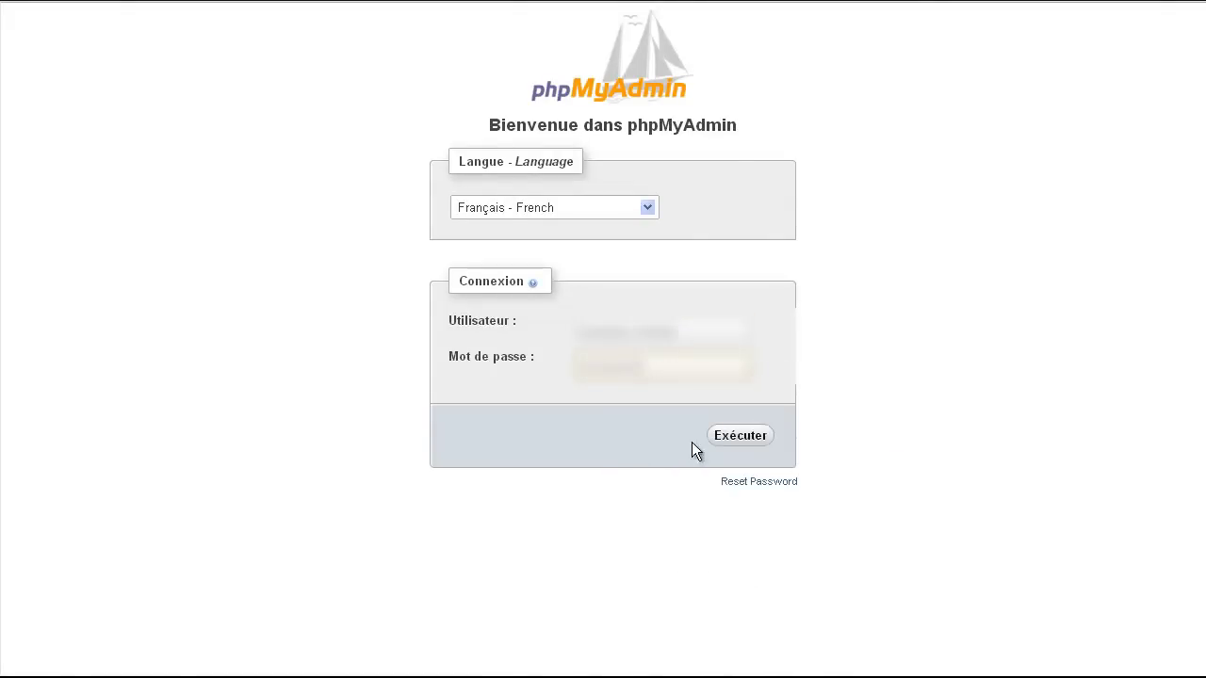
left_click(740, 435)
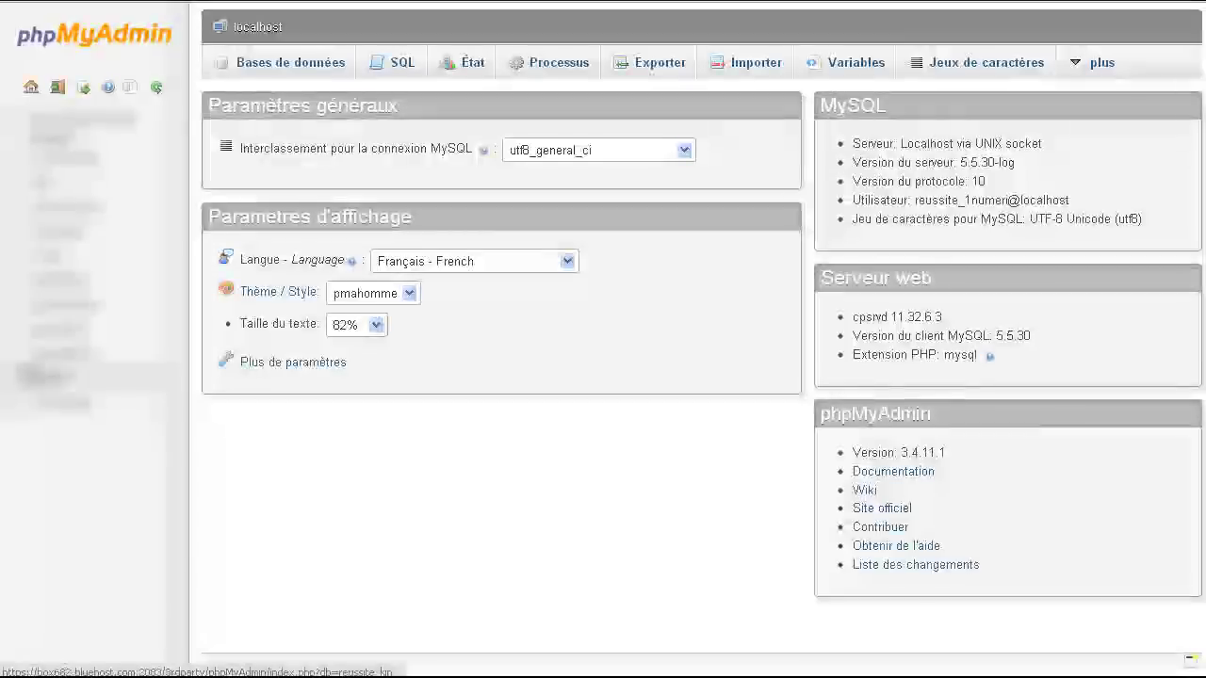
- Open the WordPress site's database from the phpMyAdmin database list
left_click(52, 380)
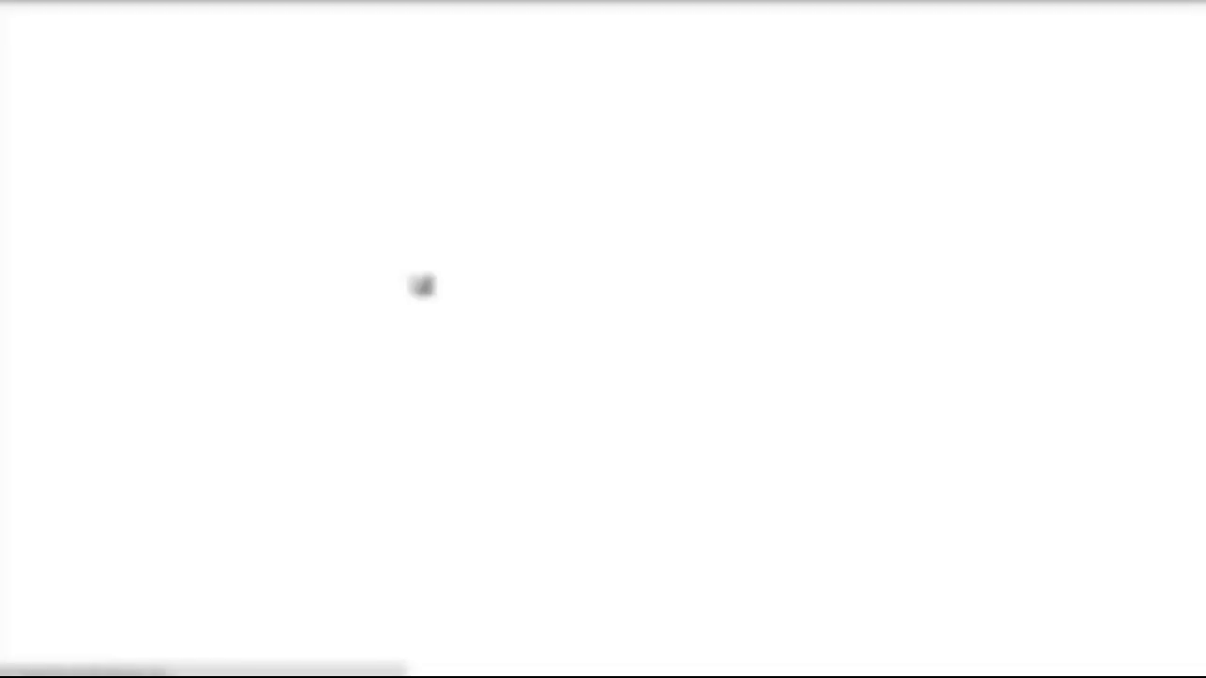